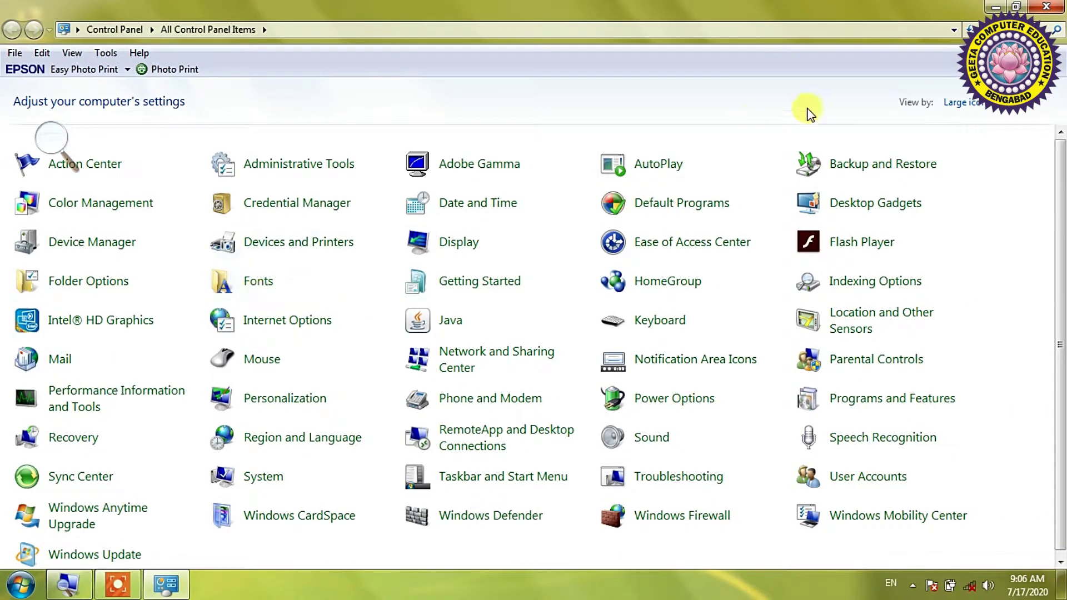
- Display the Control Panel items by category, and then as small icons
{"action": "left_click", "coordinate": [951, 105]}
{"action": "left_click", "coordinate": [979, 123]}
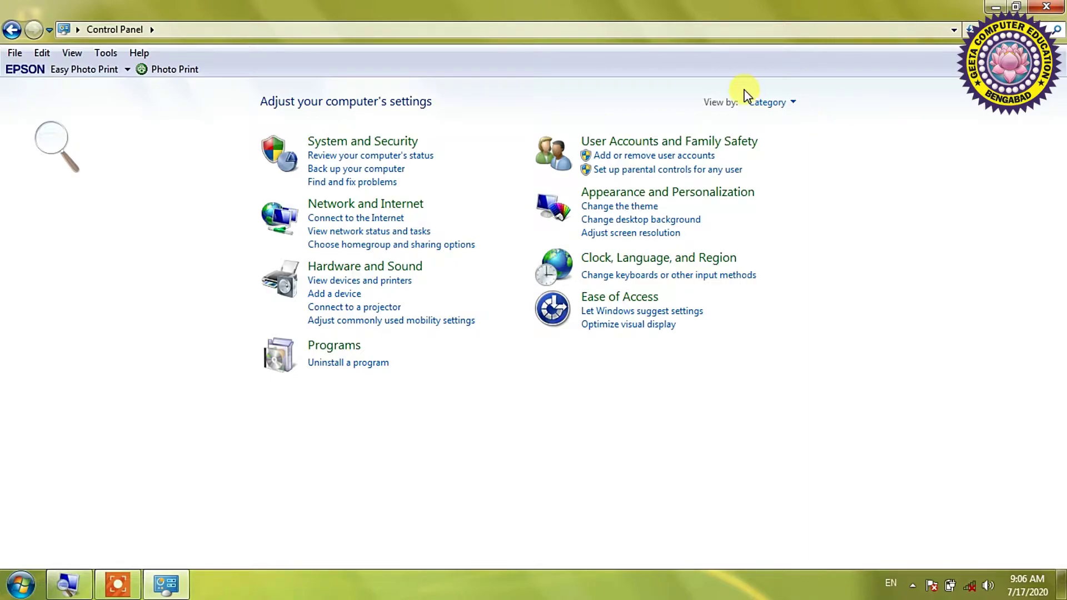
{"action": "left_click", "coordinate": [760, 102]}
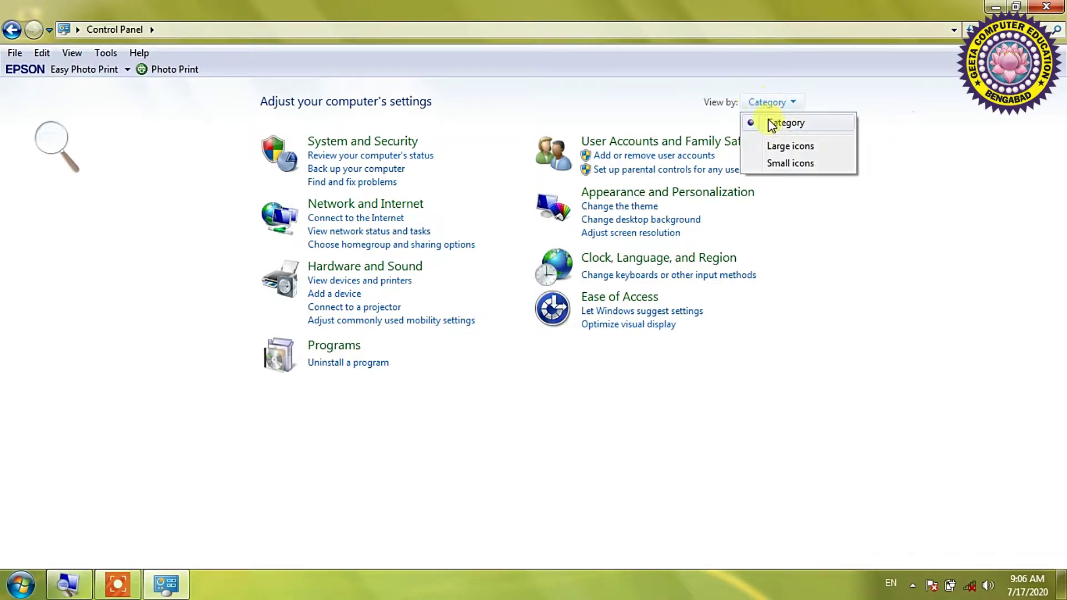
{"action": "left_click", "coordinate": [780, 162]}
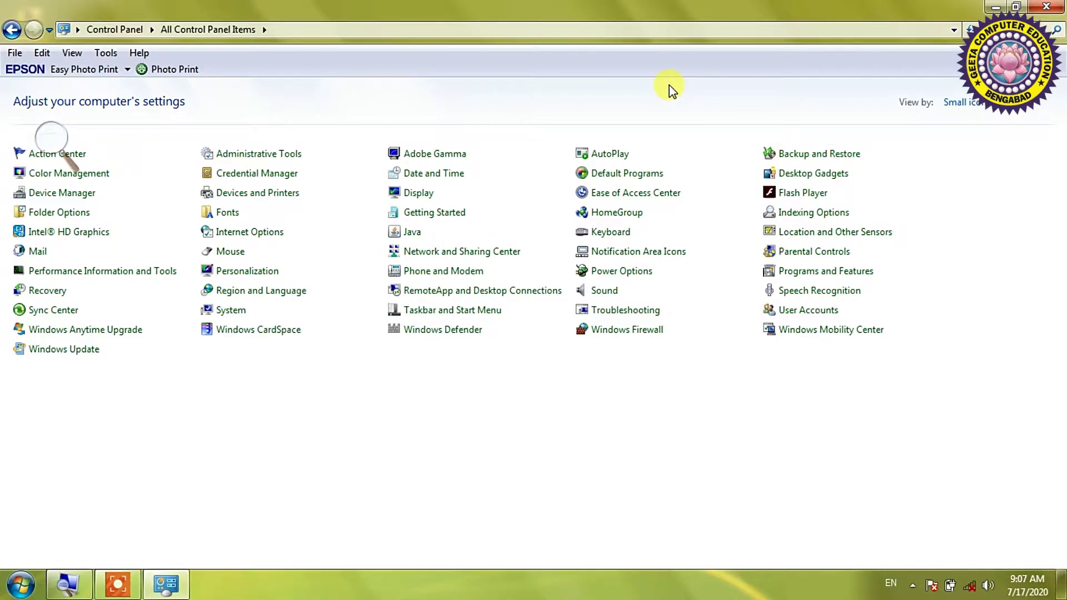
- Look at the Backup and Restore page and return to the list of all Control Panel items
{"action": "left_click", "coordinate": [784, 160]}
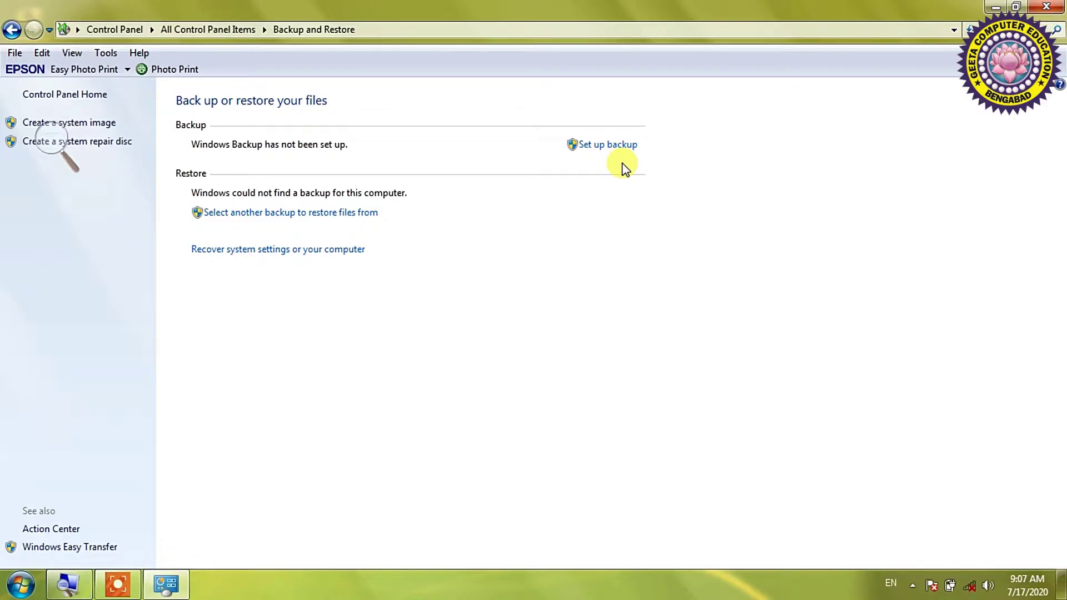
{"action": "key", "text": "alt+Left"}
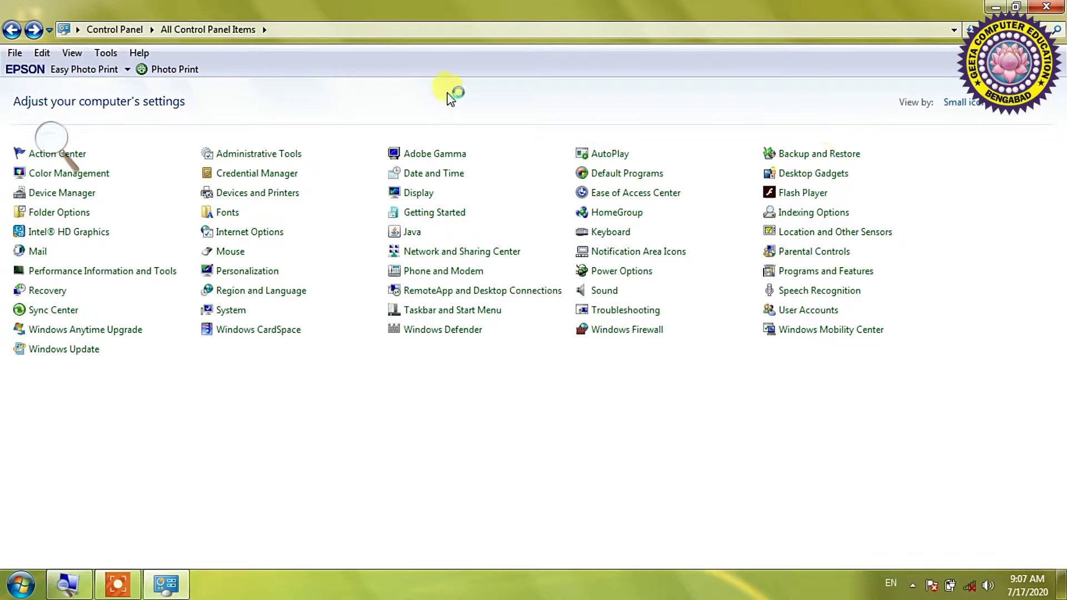
{"action": "left_click", "coordinate": [336, 189]}
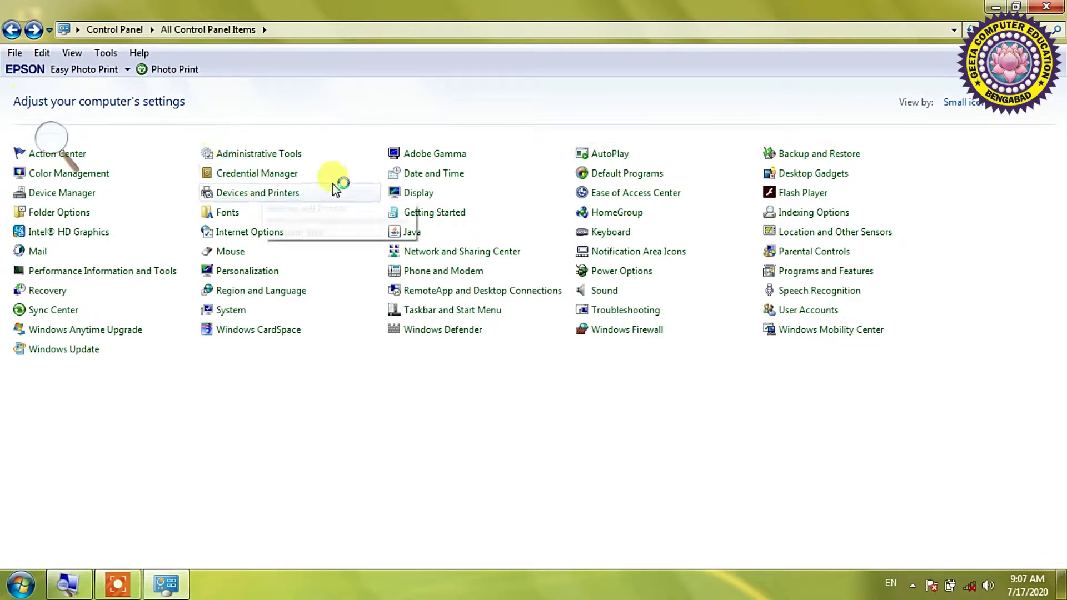
- Open the Date and Time settings from the item list, close them, and reopen them through the taskbar clock
{"action": "left_click", "coordinate": [421, 174]}
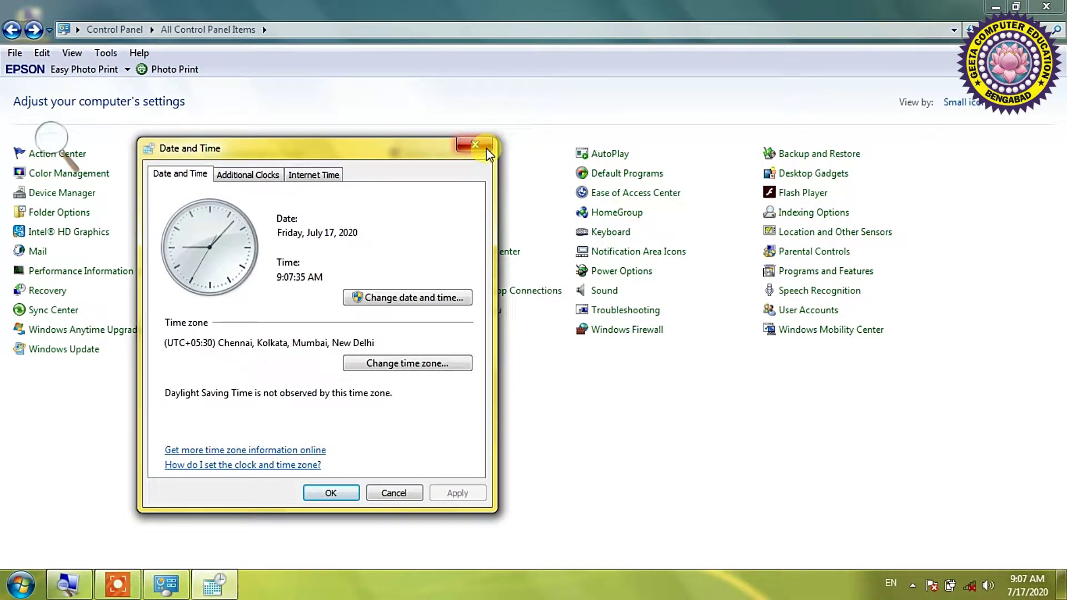
{"action": "left_click", "coordinate": [487, 151]}
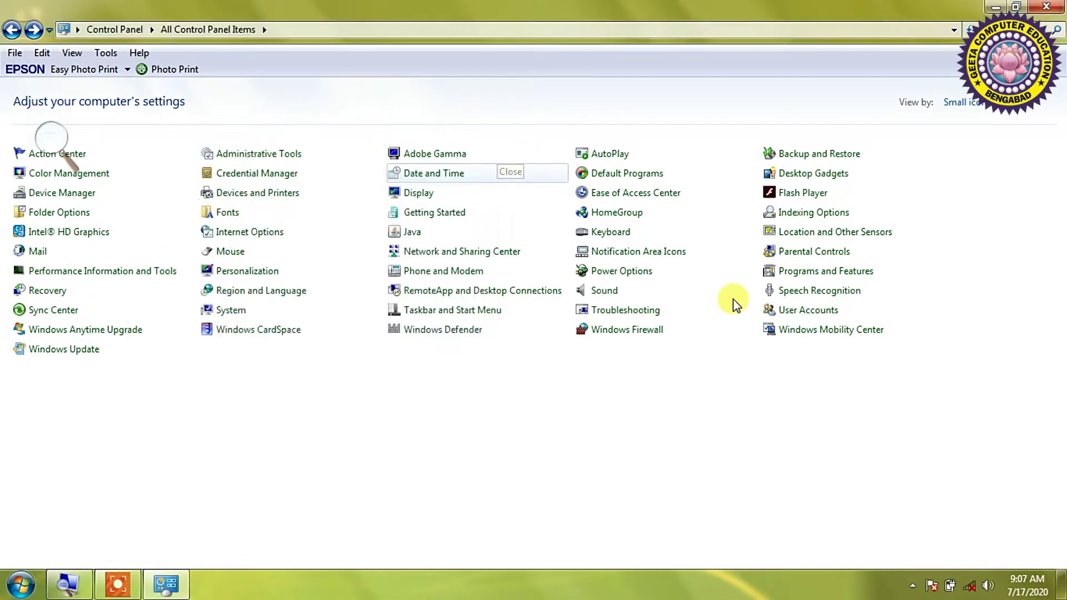
{"action": "left_click", "coordinate": [1045, 588]}
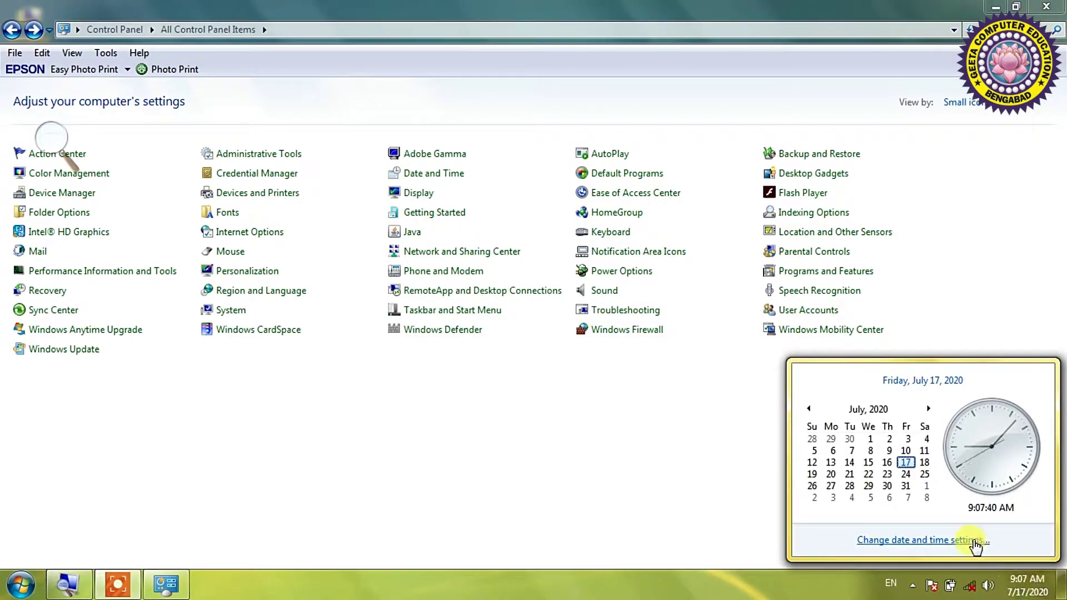
{"action": "left_click", "coordinate": [975, 540]}
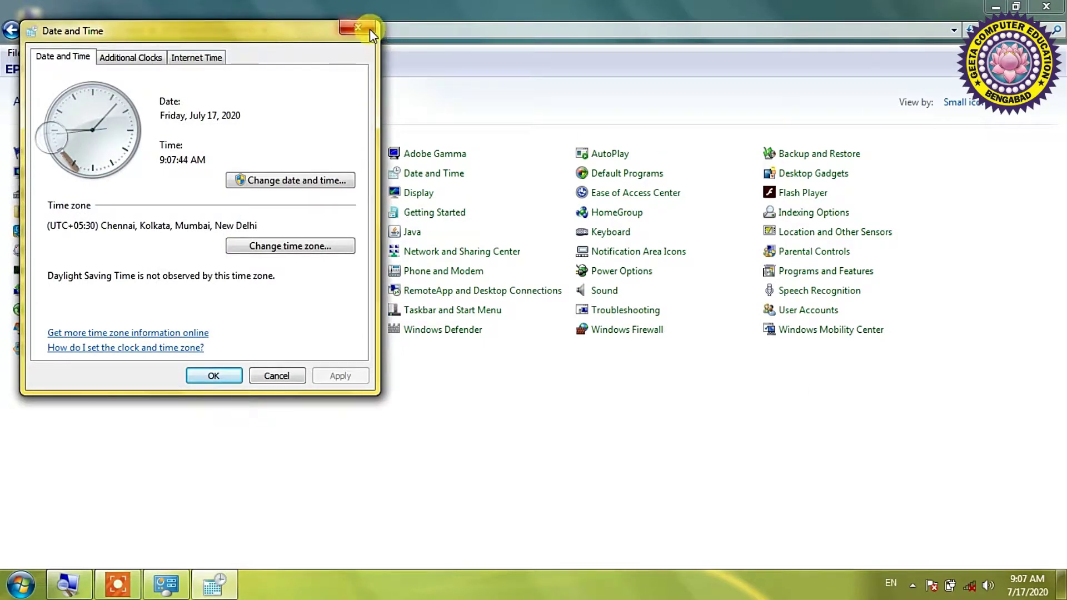
{"action": "left_click_drag", "start_coordinate": [257, 33], "coordinate": [361, 55]}
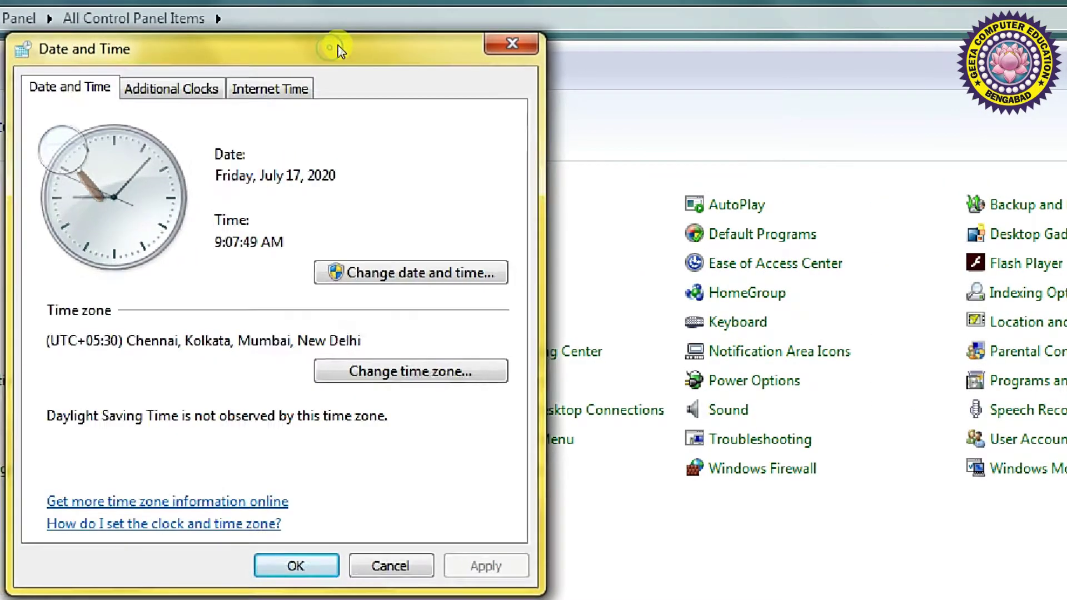
{"action": "left_click_drag", "start_coordinate": [339, 50], "coordinate": [374, 41]}
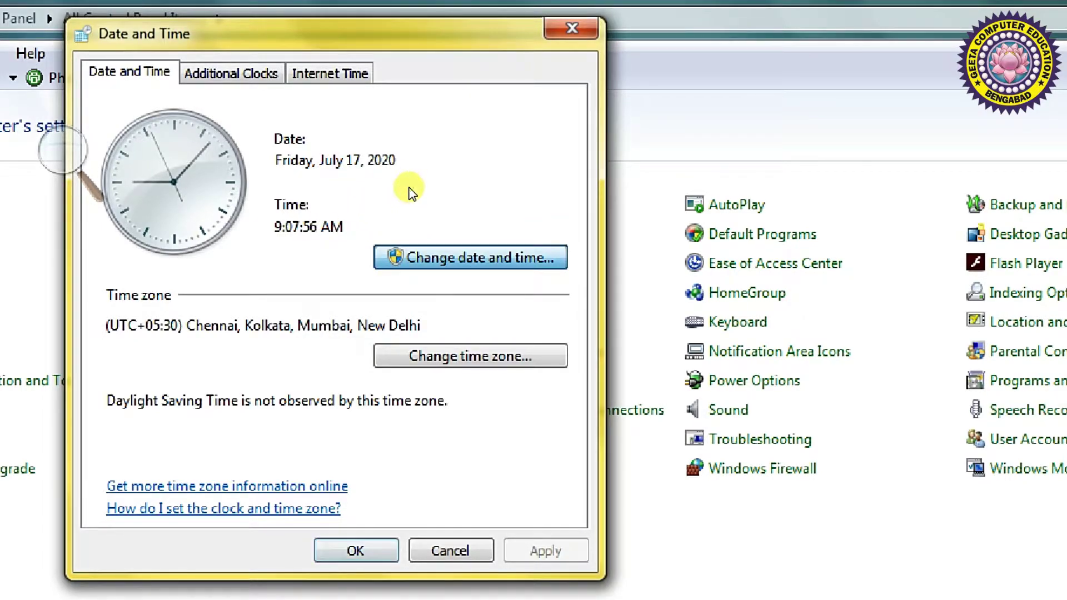
- Set the system date to July 18, 2020 and the hour to 10 AM, and confirm the Date and Time settings
{"action": "key", "text": "Return"}
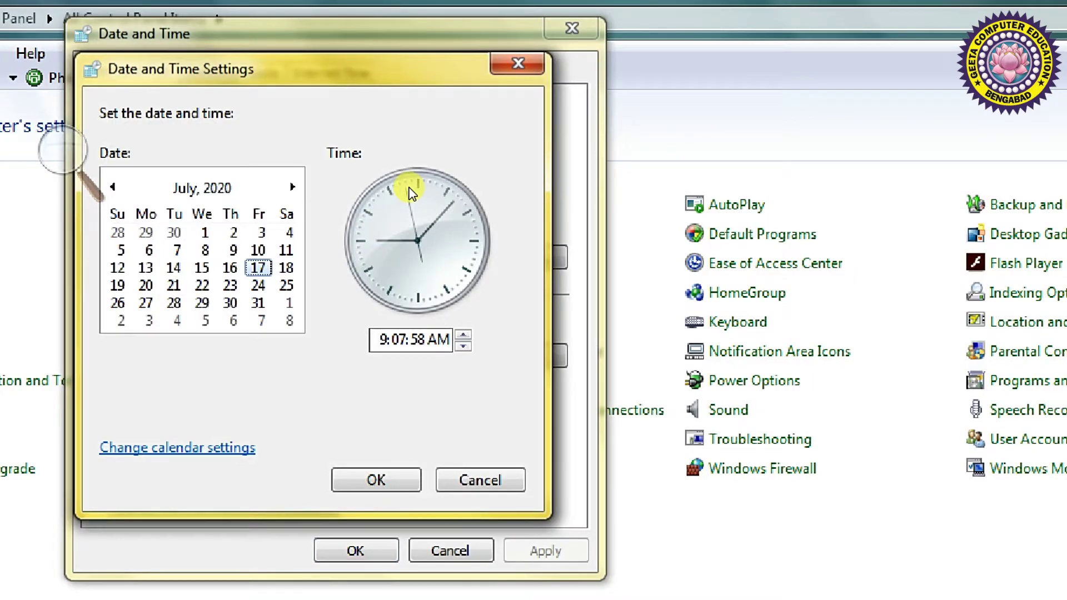
{"action": "left_click_drag", "start_coordinate": [331, 58], "coordinate": [359, 57]}
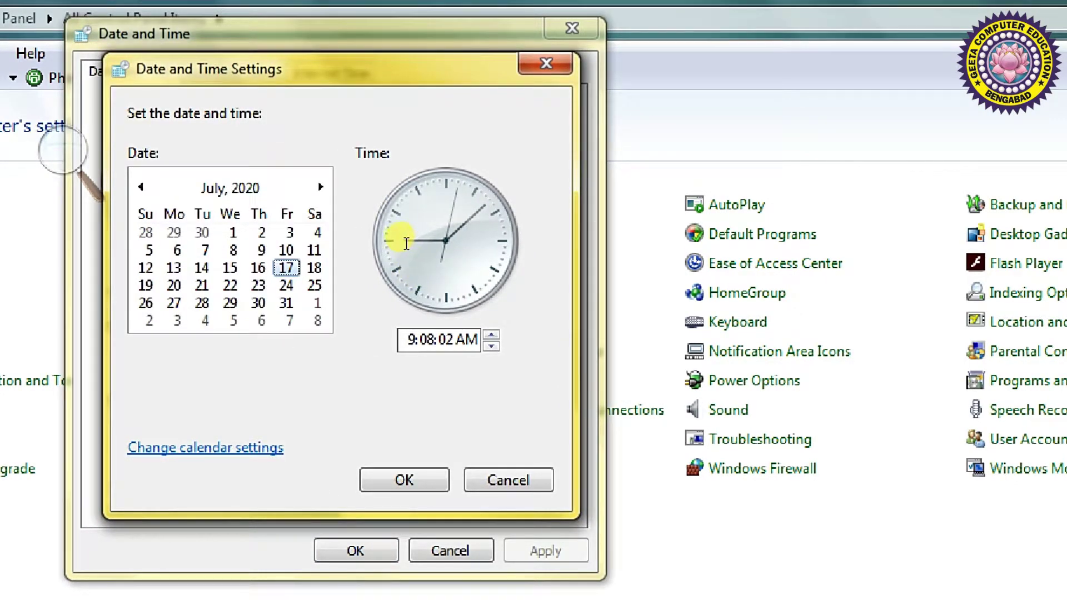
{"action": "key", "text": "Tab"}
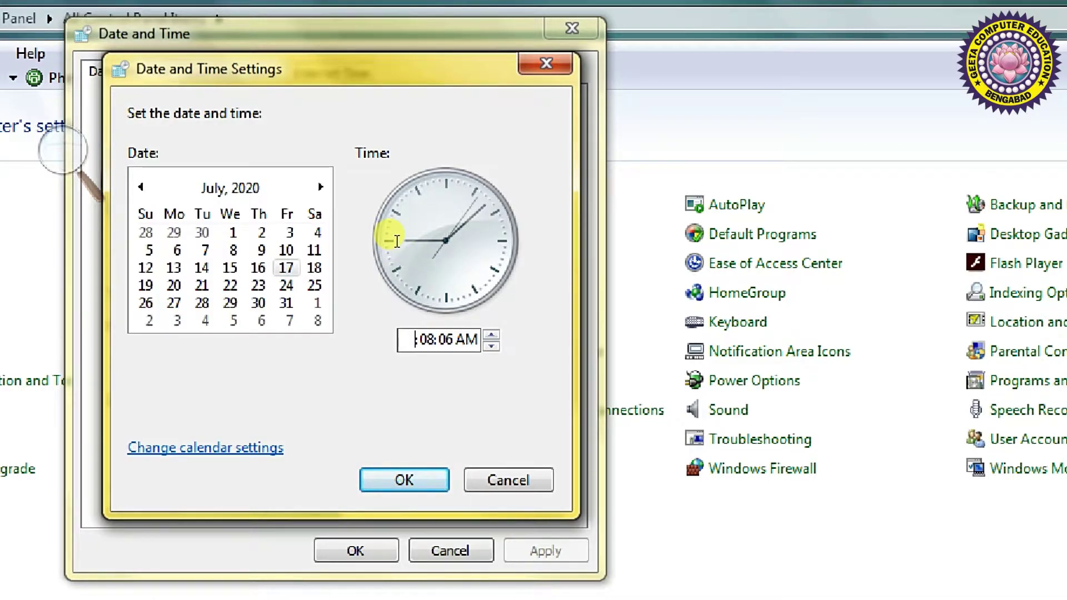
{"action": "type", "text": "10"}
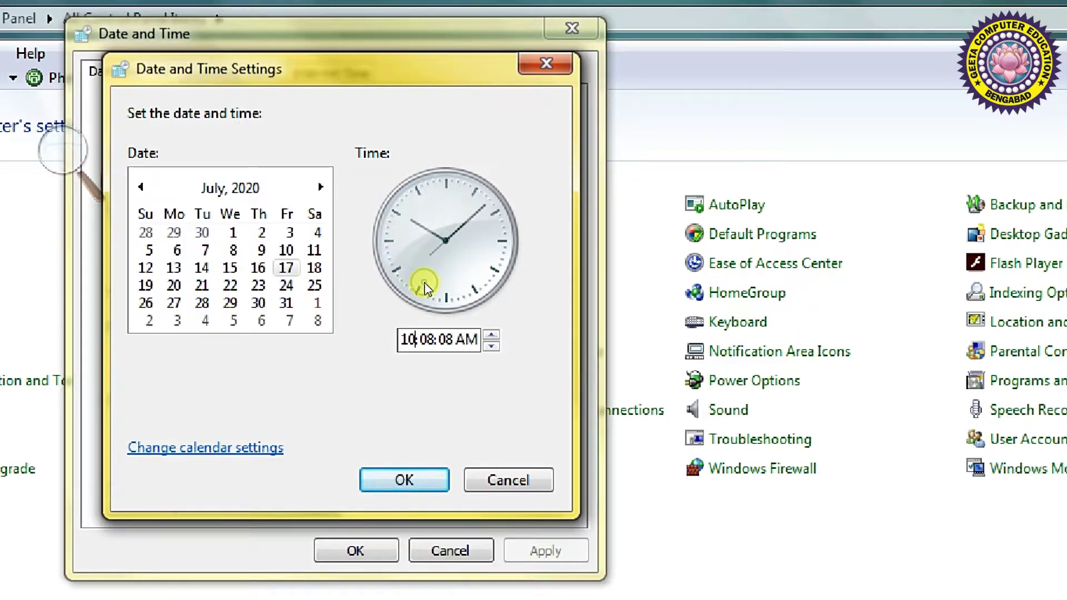
{"action": "left_click", "coordinate": [314, 268]}
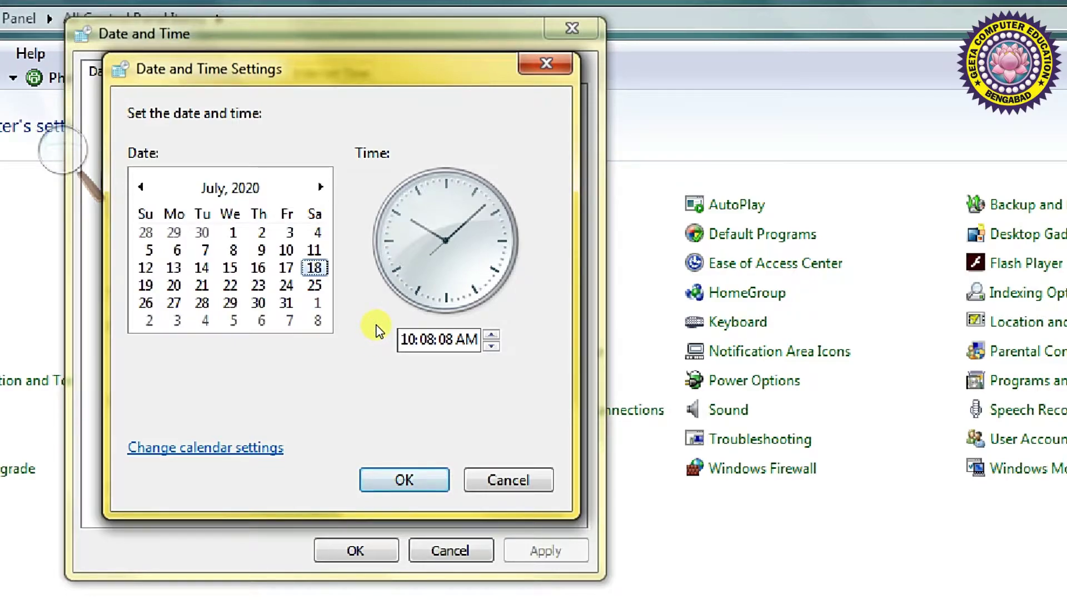
{"action": "key", "text": "Return"}
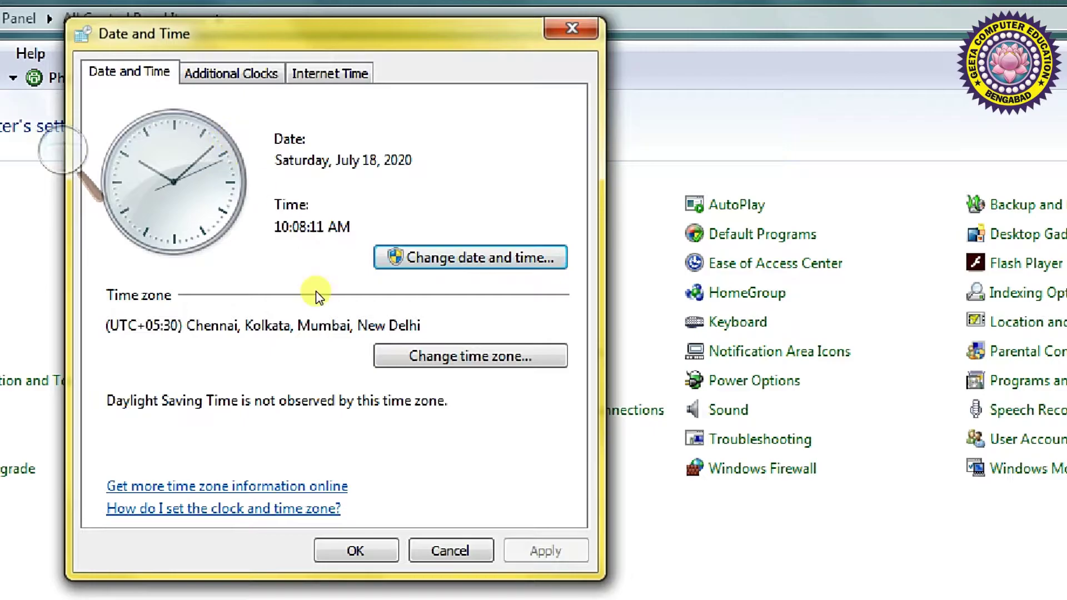
{"action": "key", "text": "Return"}
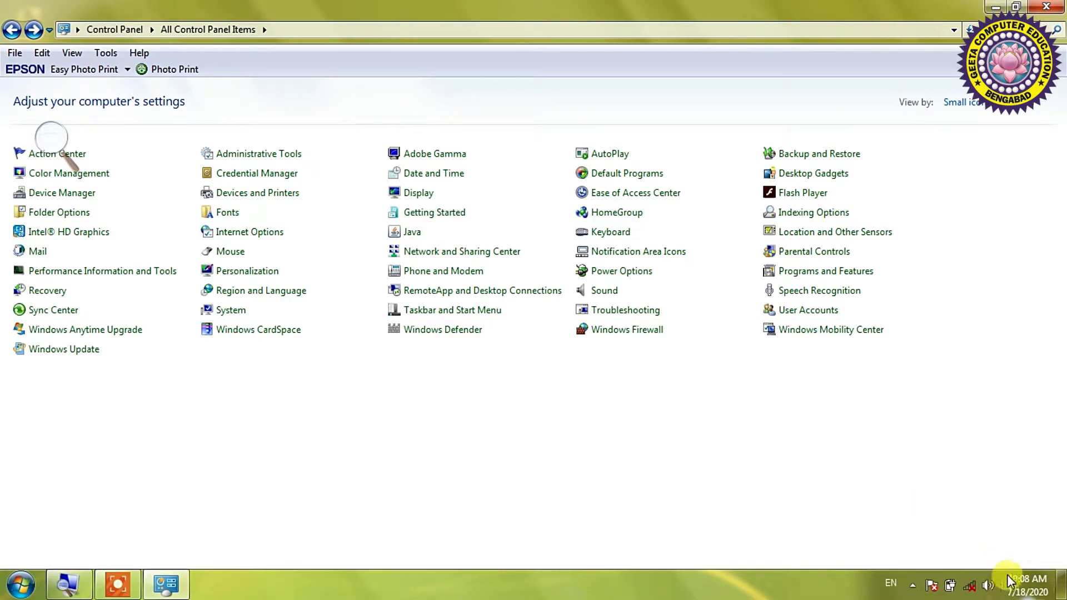
{"action": "mouse_move", "coordinate": [1008, 579]}
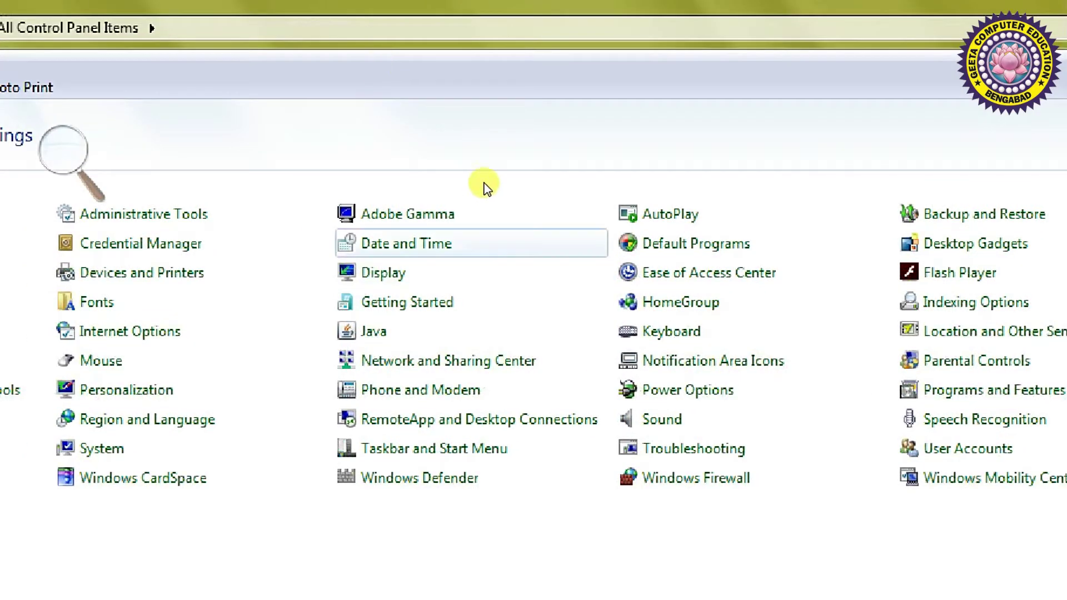
- Reopen Date and Time, review the available time zones, and keep (UTC+05:30) Chennai, Kolkata, Mumbai, New Delhi
{"action": "left_click", "coordinate": [453, 181]}
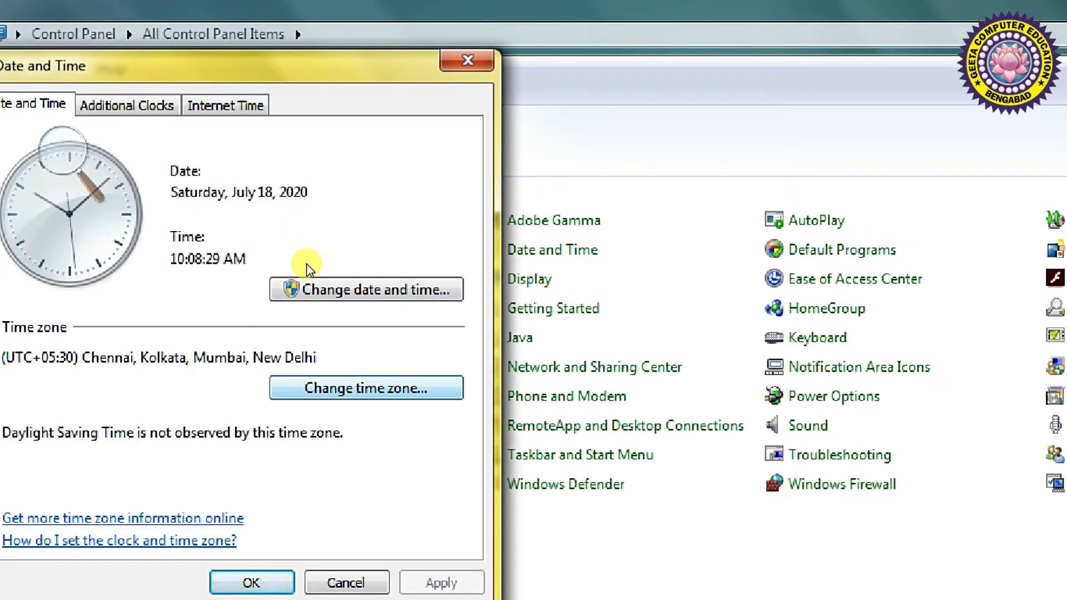
{"action": "key", "text": "Return"}
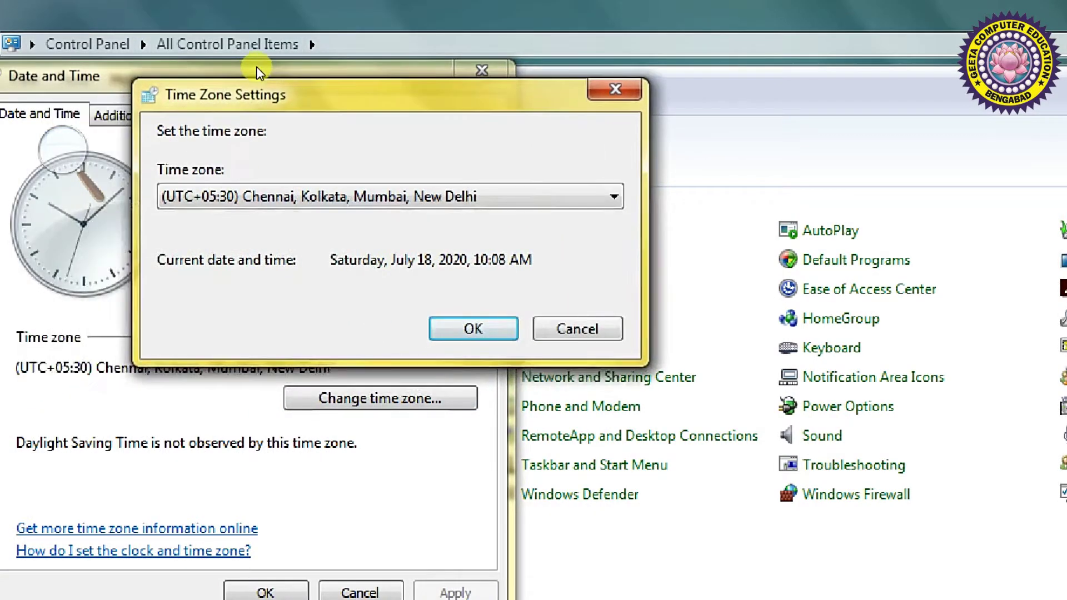
{"action": "key", "text": "alt+Down"}
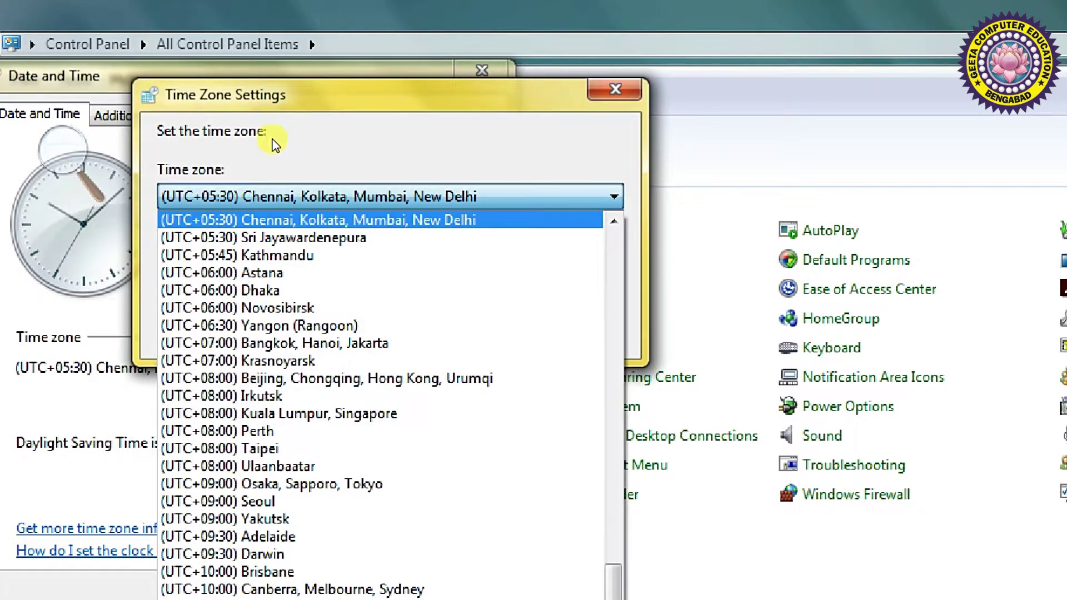
{"action": "key", "text": "Return"}
{"action": "key", "text": "Return"}
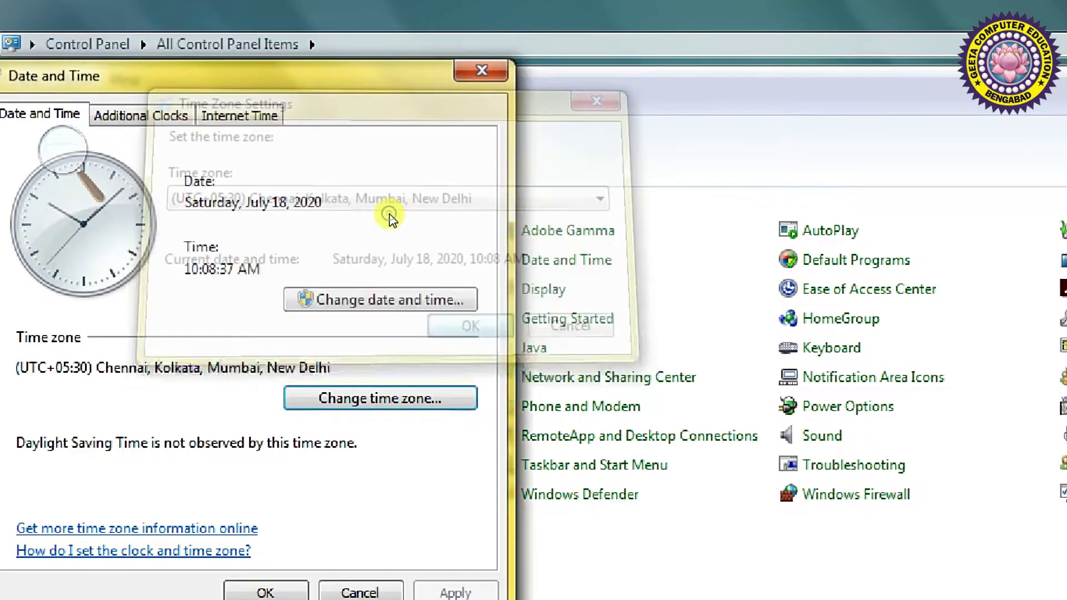
- Open the calendar settings from the date and time change dialog to customize the date formats
{"action": "key", "text": "shift+Tab"}
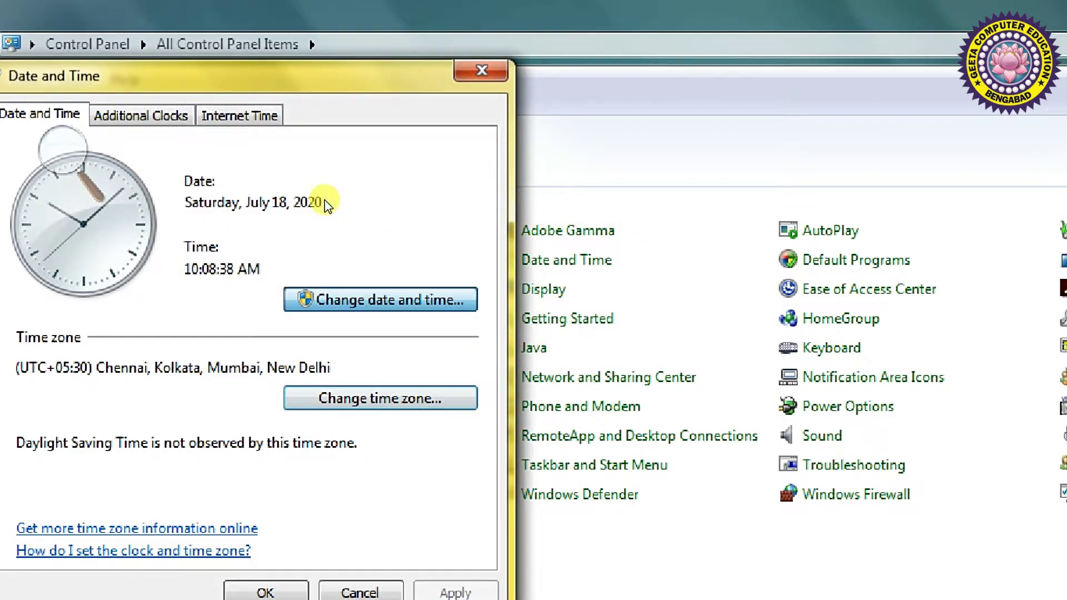
{"action": "key", "text": "Return"}
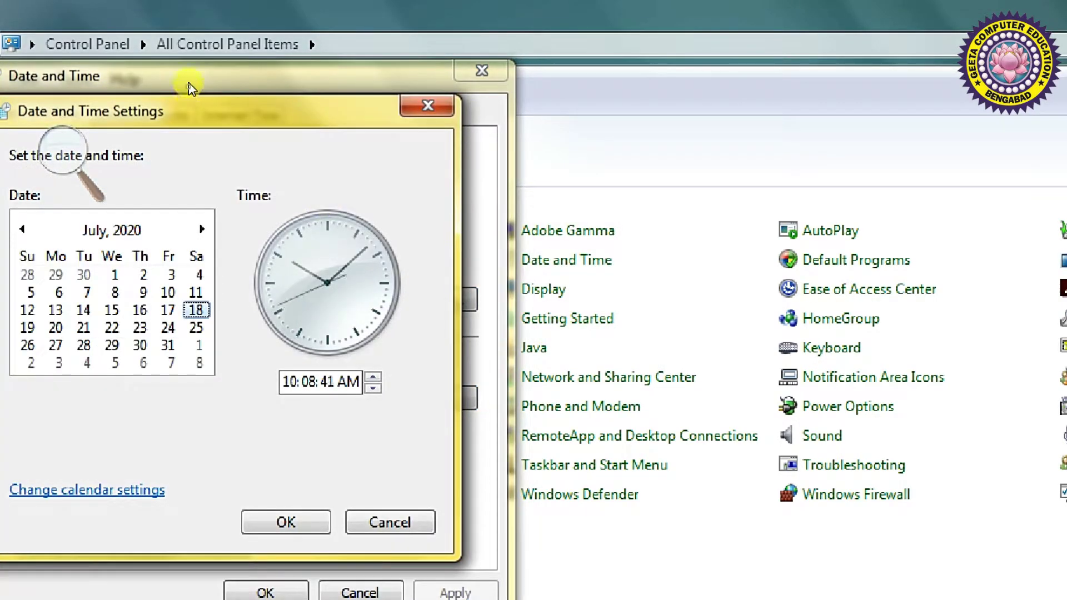
{"action": "left_click_drag", "start_coordinate": [244, 73], "coordinate": [392, 52]}
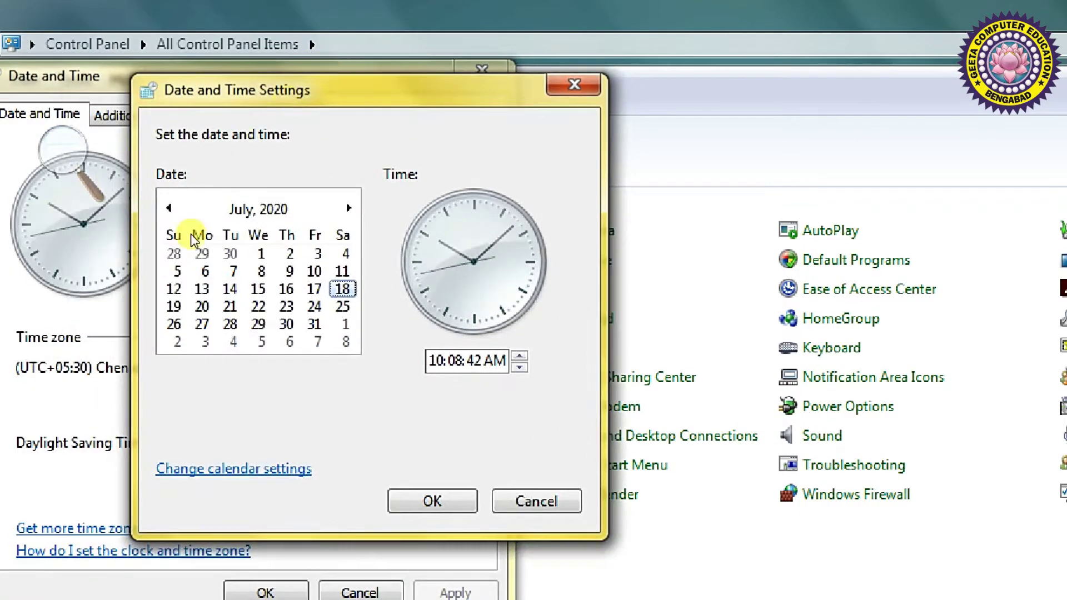
{"action": "key", "text": "Tab"}
{"action": "key", "text": "Return"}
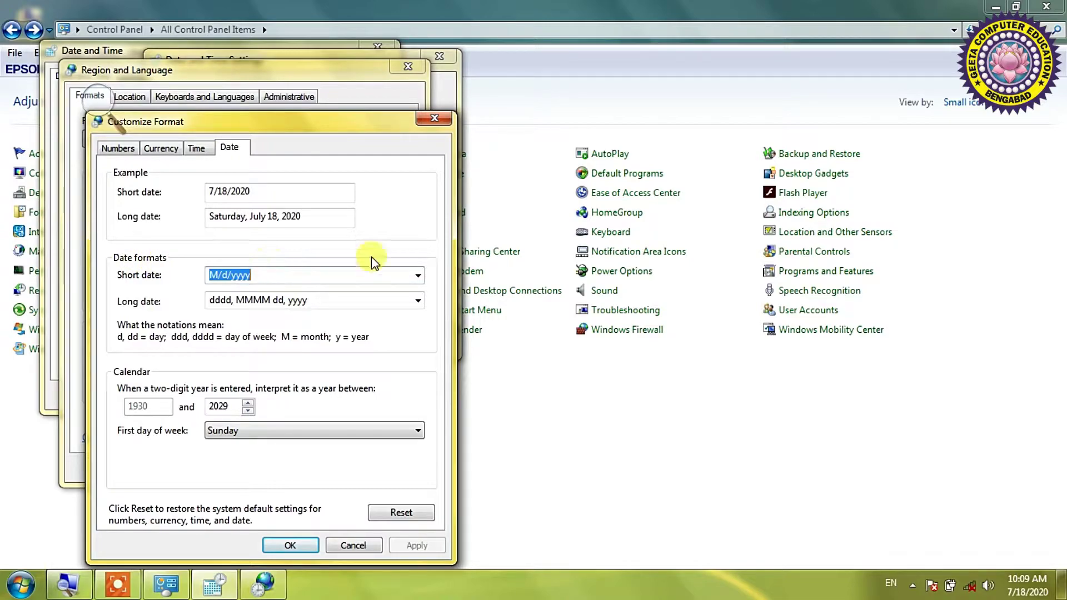
- Set the short date format to yyyy-MM-dd and the long date format to dd MMMM, yyyy
{"action": "left_click", "coordinate": [416, 274]}
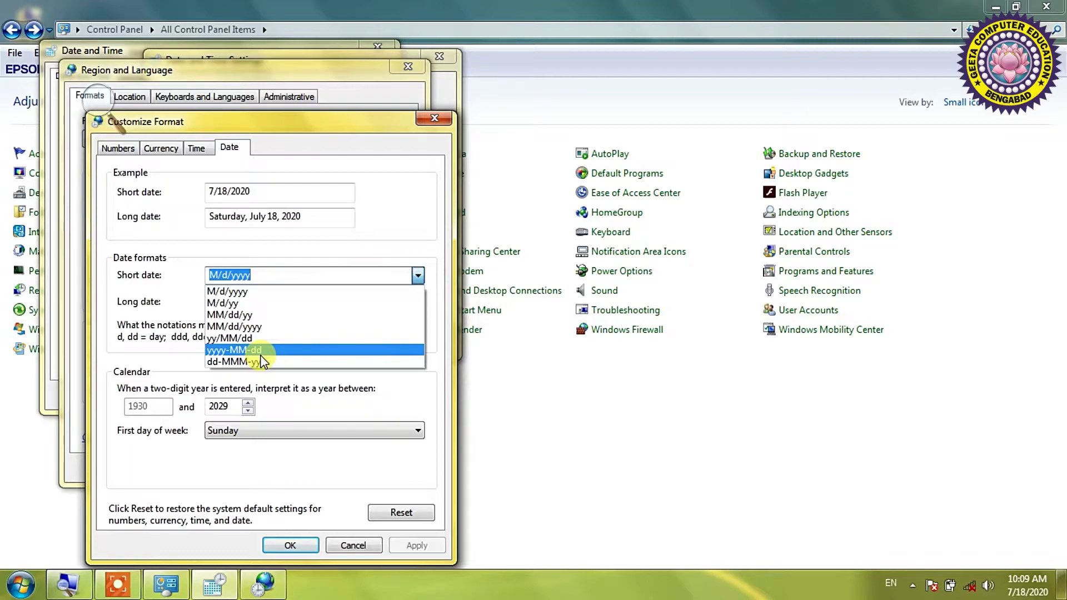
{"action": "left_click", "coordinate": [260, 352]}
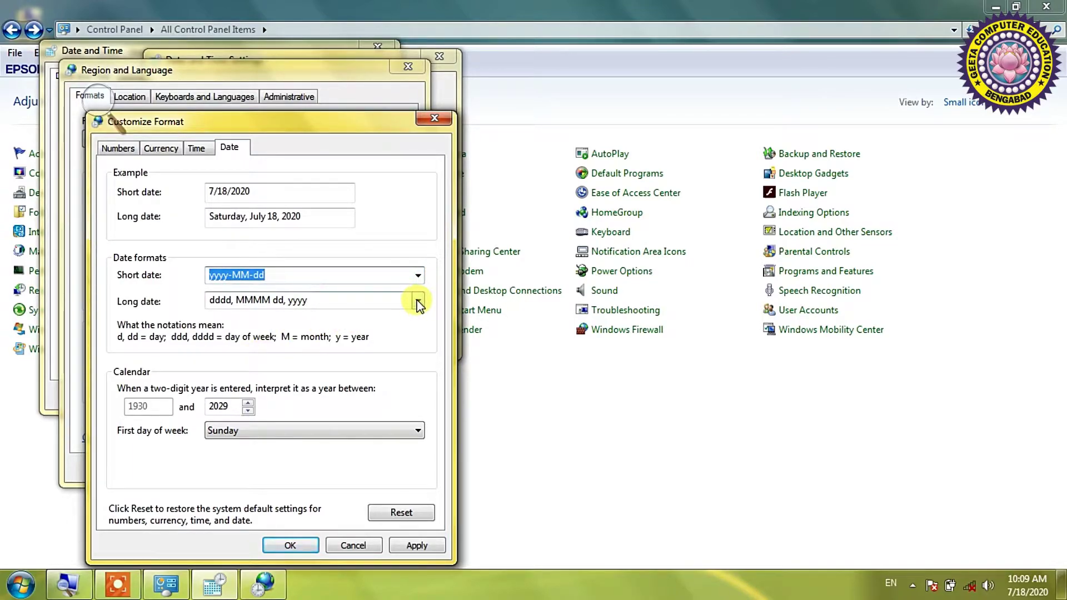
{"action": "left_click", "coordinate": [417, 301]}
{"action": "key", "text": "super"}
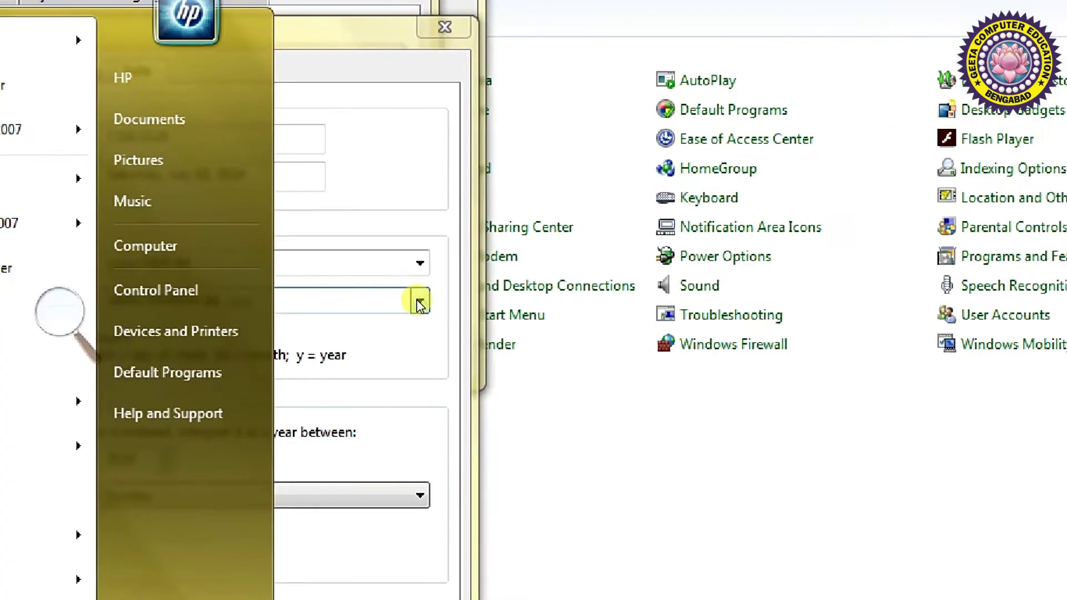
{"action": "key", "text": "super"}
{"action": "left_click", "coordinate": [419, 302]}
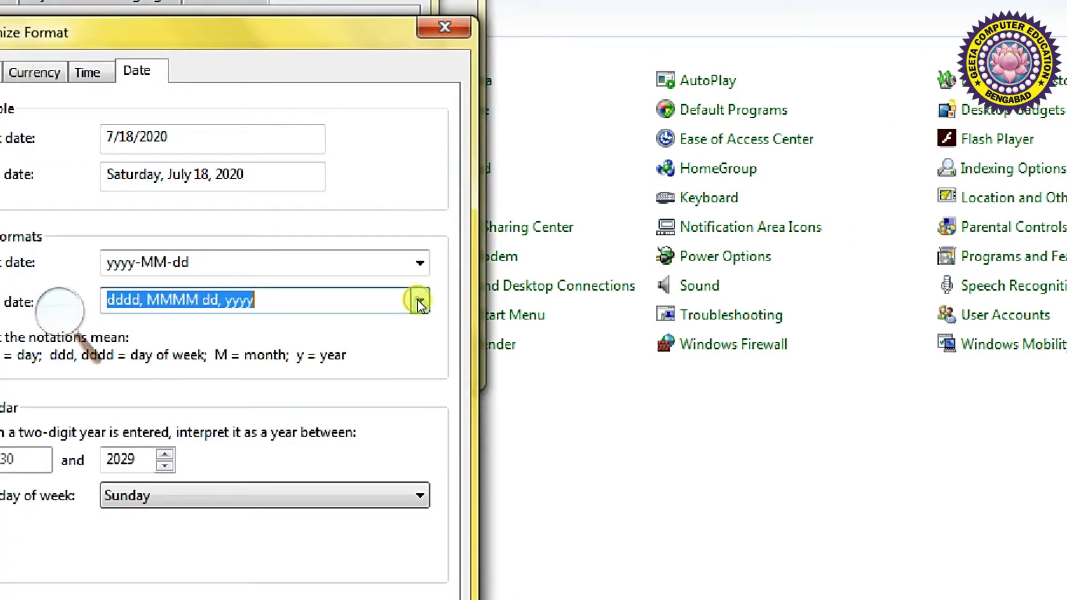
{"action": "left_click", "coordinate": [418, 302]}
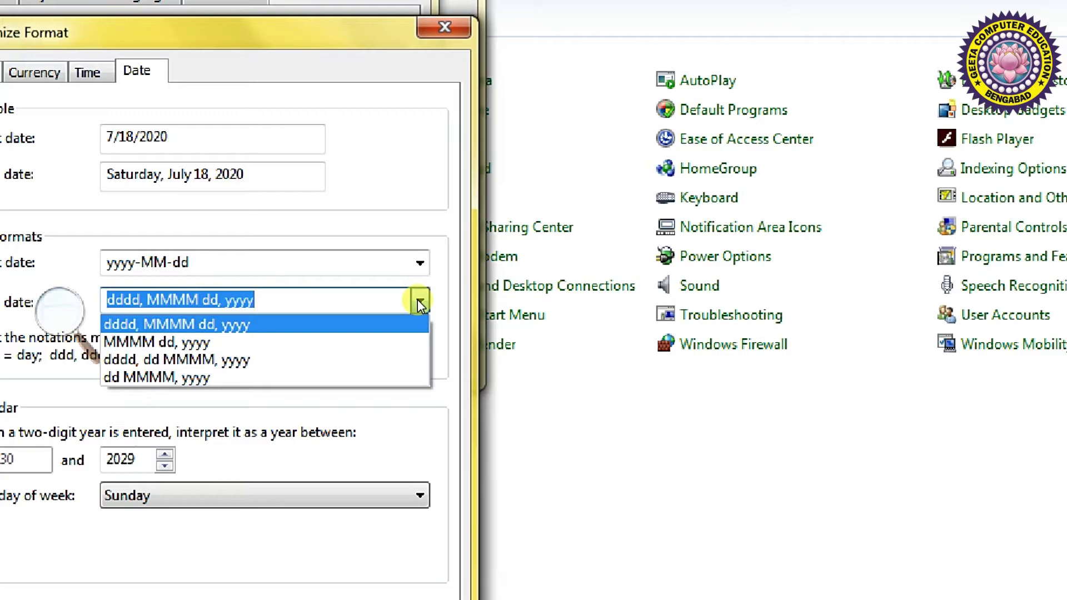
{"action": "left_click", "coordinate": [233, 356]}
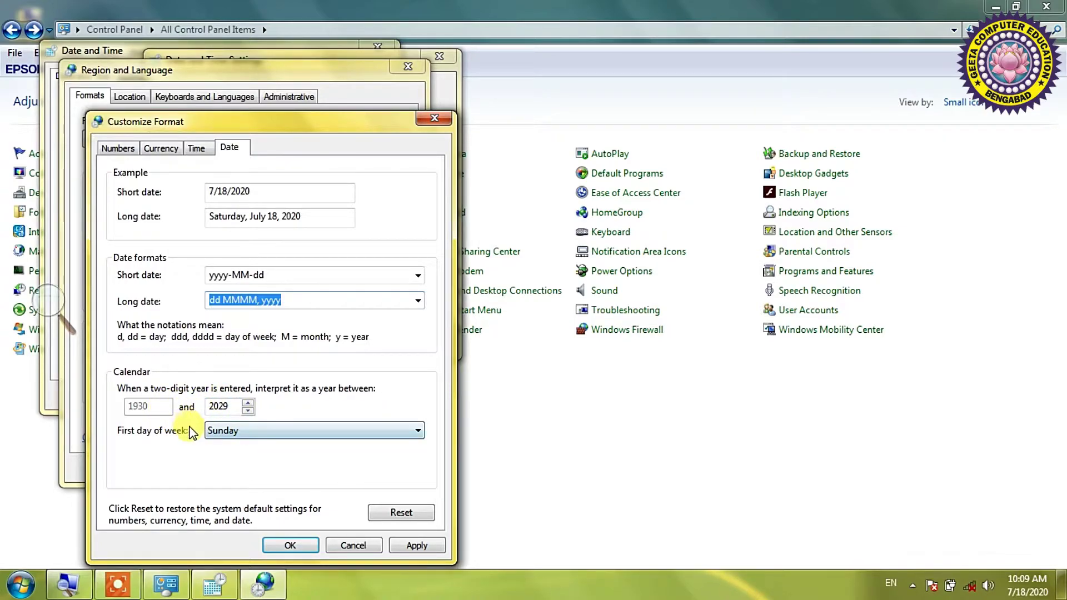
- Keep Sunday as the first day of the week, apply the custom date formats, and confirm the Customize Format and Region and Language dialogs
{"action": "left_click", "coordinate": [220, 439]}
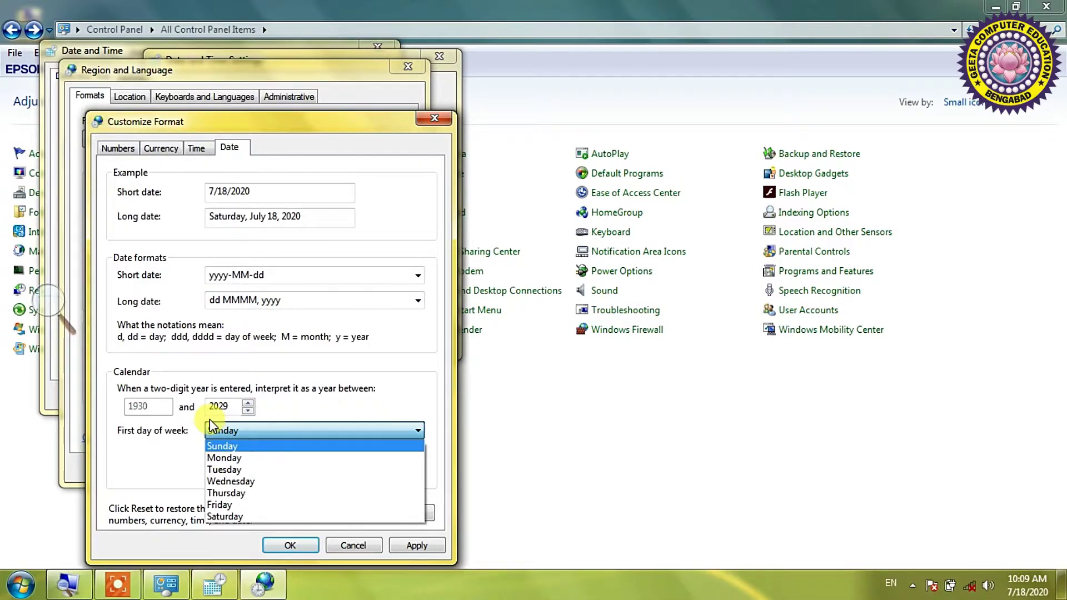
{"action": "left_click", "coordinate": [310, 549]}
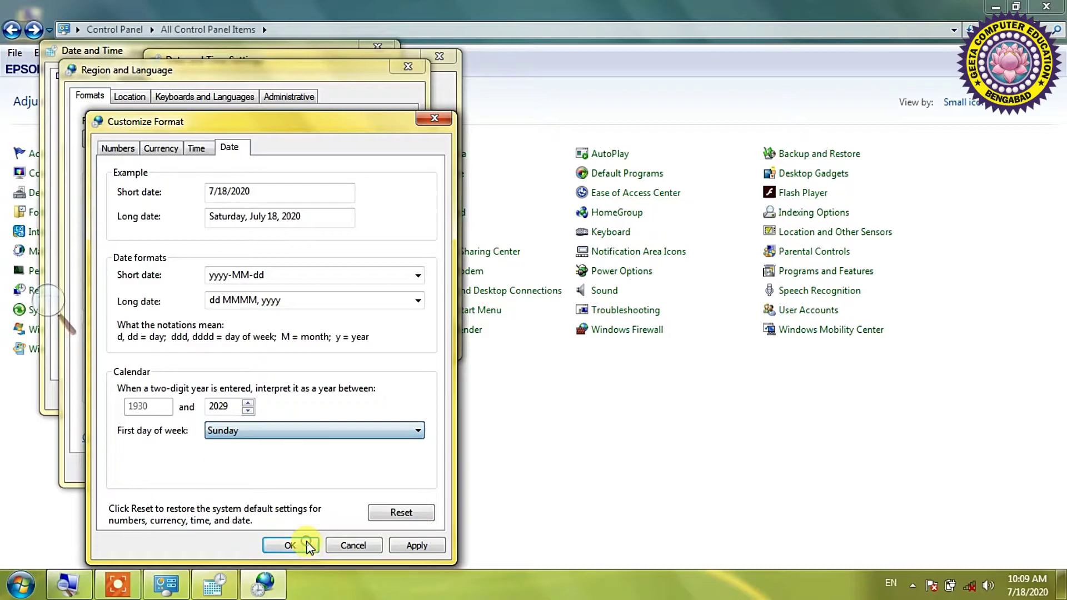
{"action": "left_click", "coordinate": [404, 543]}
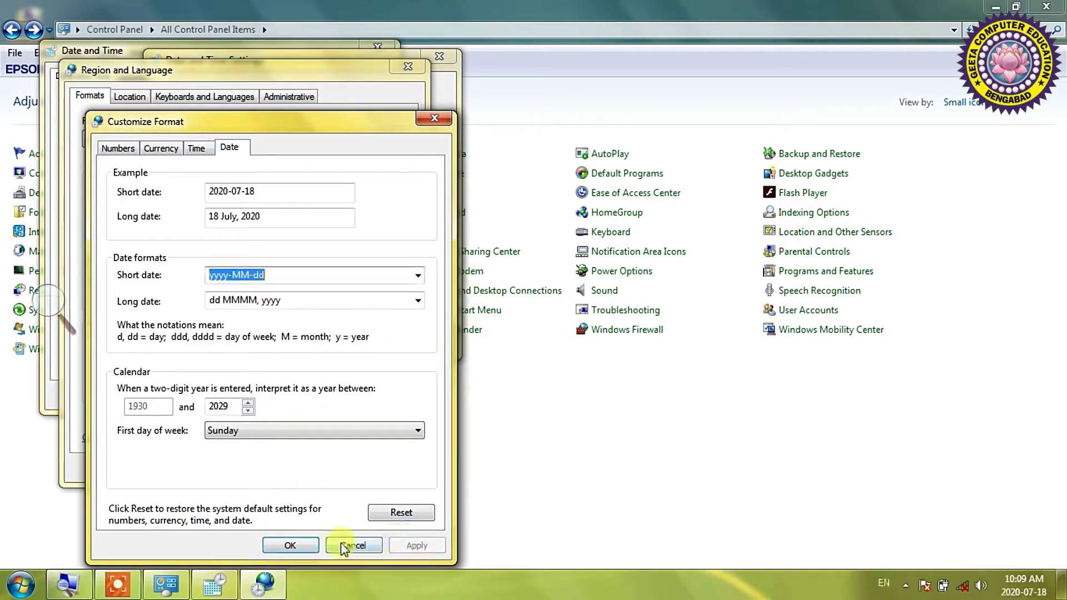
{"action": "left_click", "coordinate": [310, 546]}
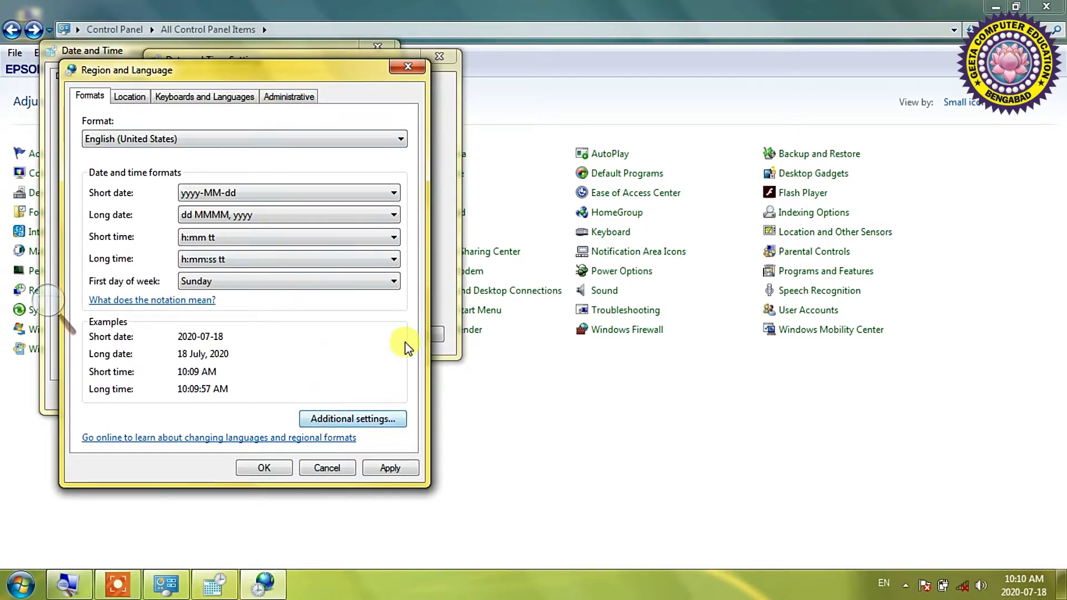
{"action": "left_click", "coordinate": [381, 468]}
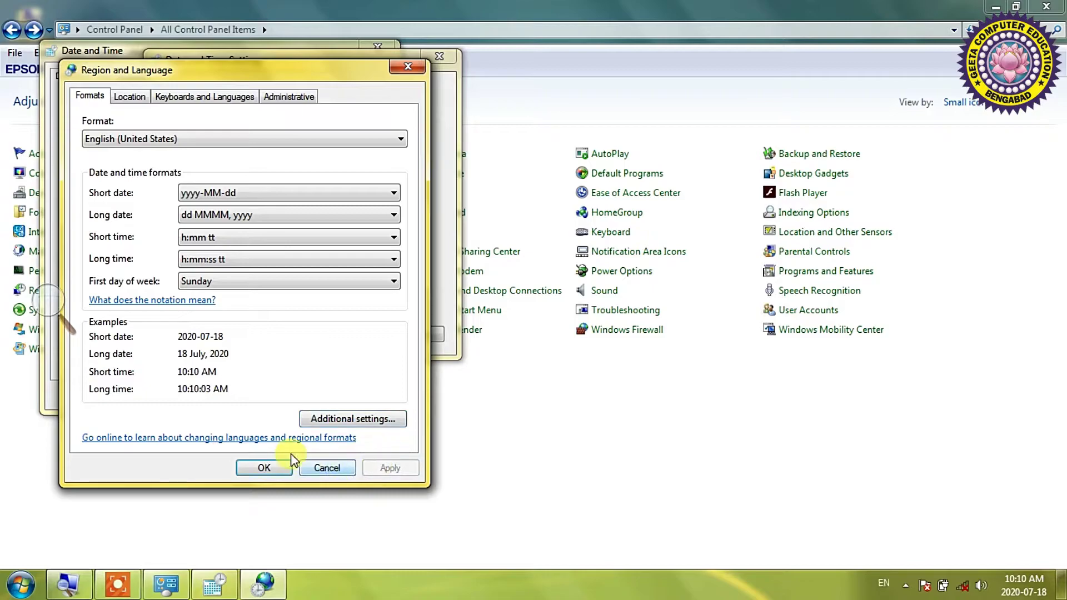
{"action": "left_click", "coordinate": [273, 467]}
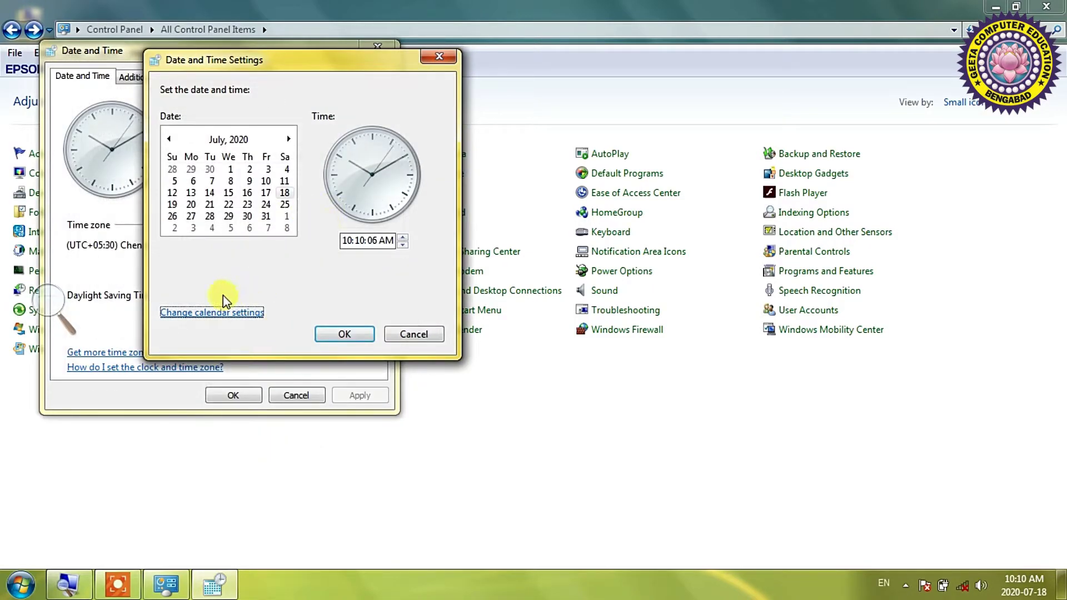
- Reset the date format customizations to the system defaults through the calendar settings, and close all Date and Time dialogs
{"action": "left_click", "coordinate": [214, 314]}
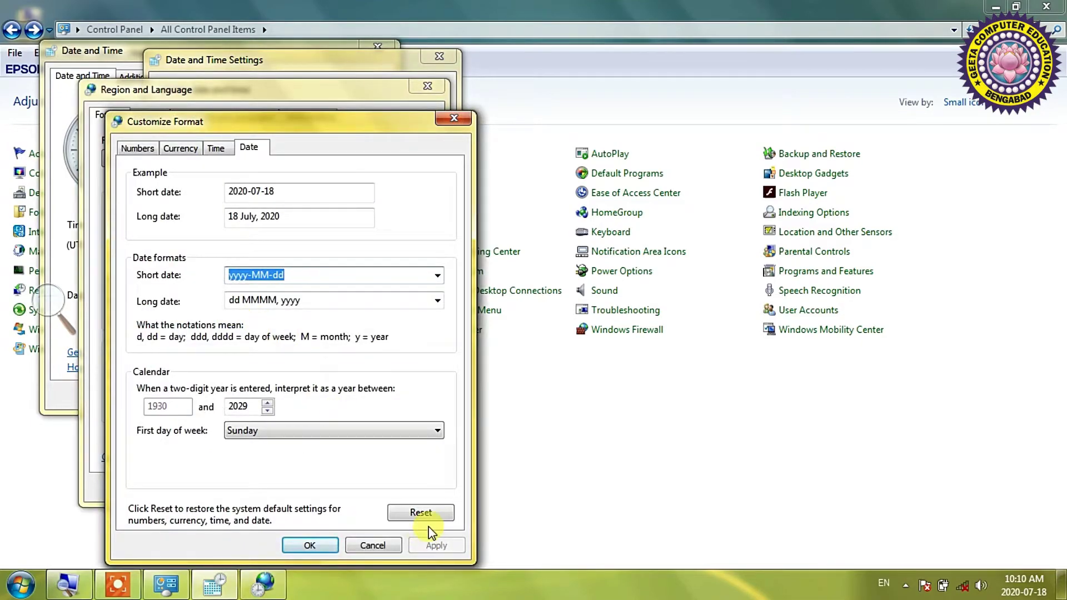
{"action": "left_click", "coordinate": [423, 512]}
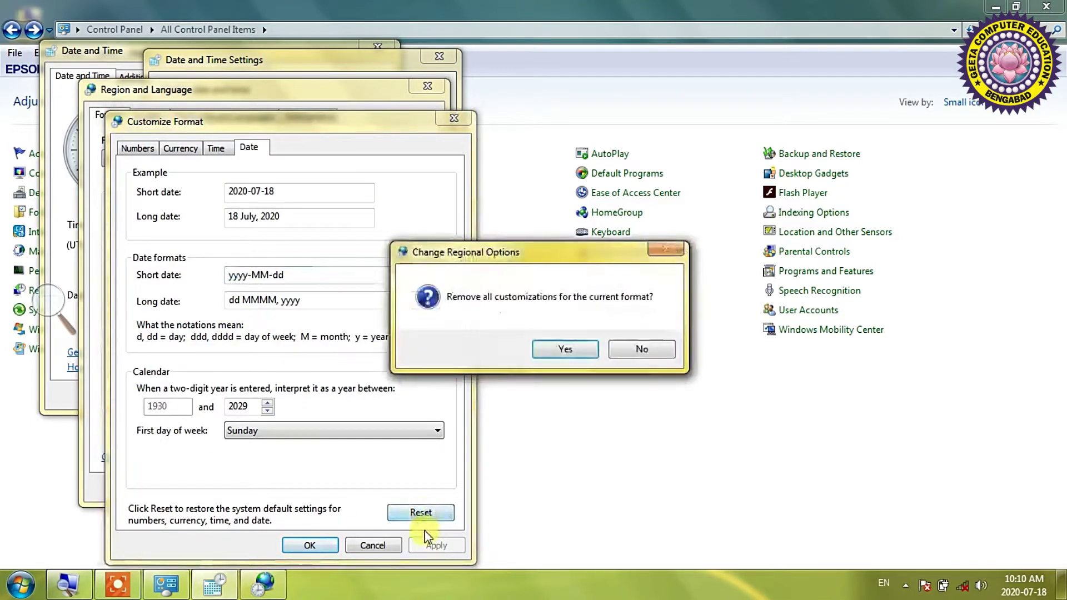
{"action": "left_click", "coordinate": [557, 348]}
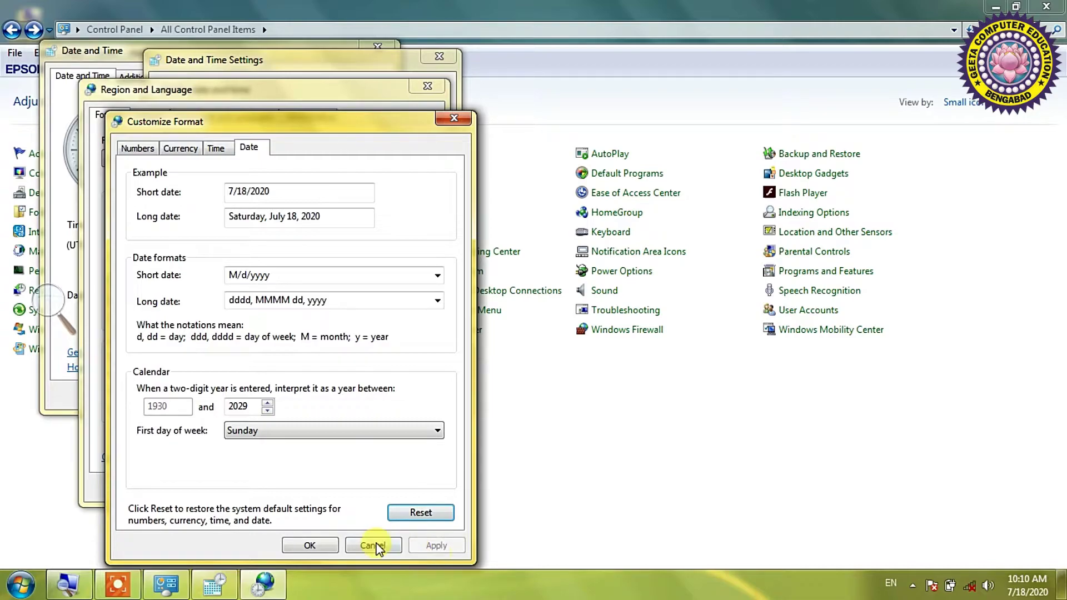
{"action": "left_click", "coordinate": [316, 545]}
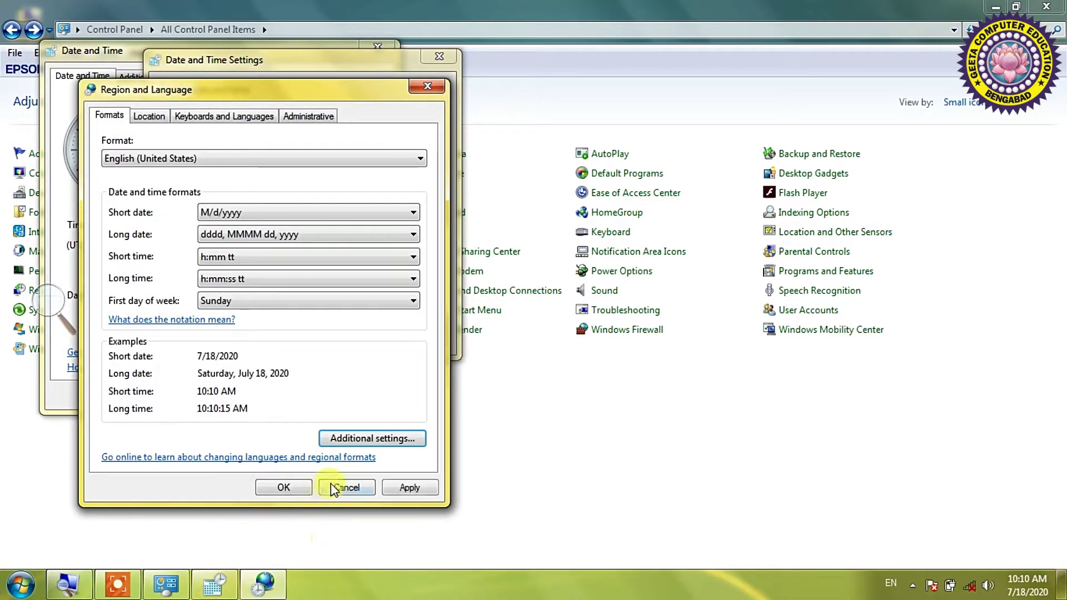
{"action": "left_click", "coordinate": [284, 487]}
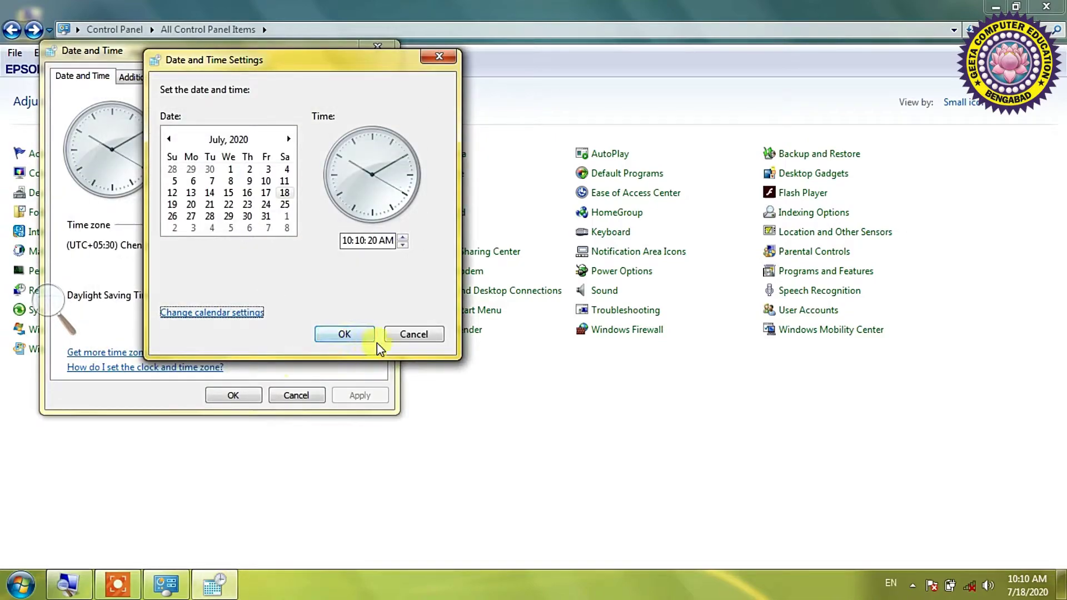
{"action": "left_click", "coordinate": [393, 334]}
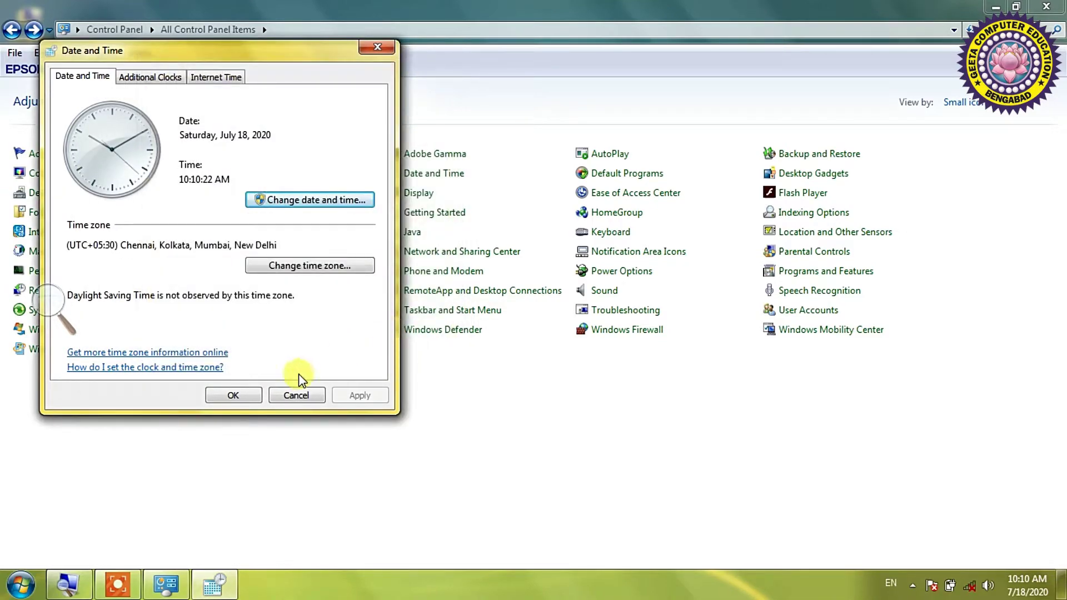
{"action": "left_click", "coordinate": [291, 396]}
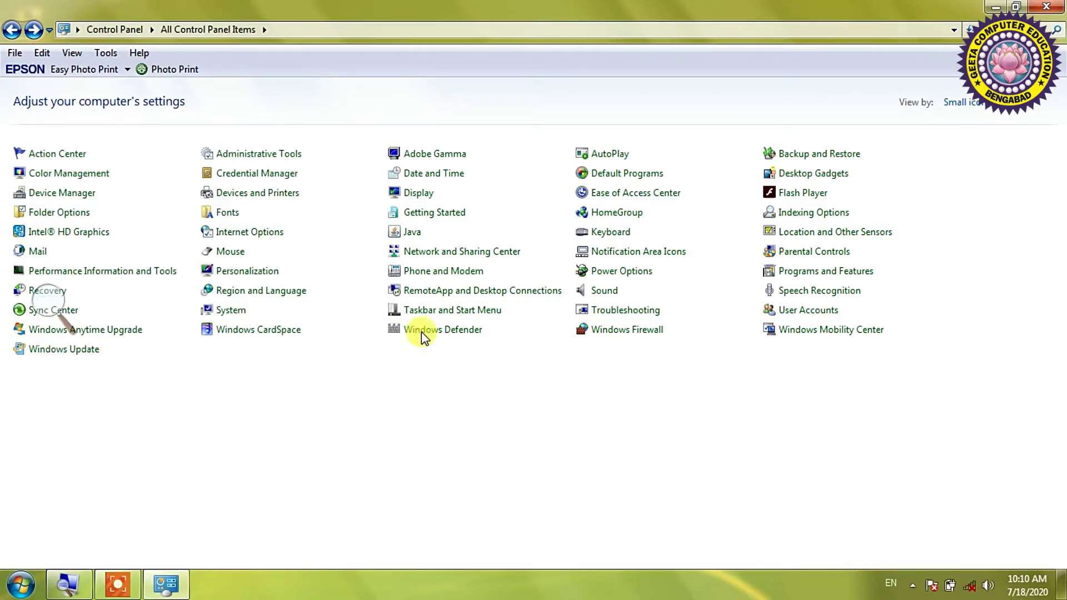
- Open the Desktop Gadgets gallery, add the Calendar gadget, and place it on the desktop to the right of the gallery
{"action": "left_click", "coordinate": [811, 172]}
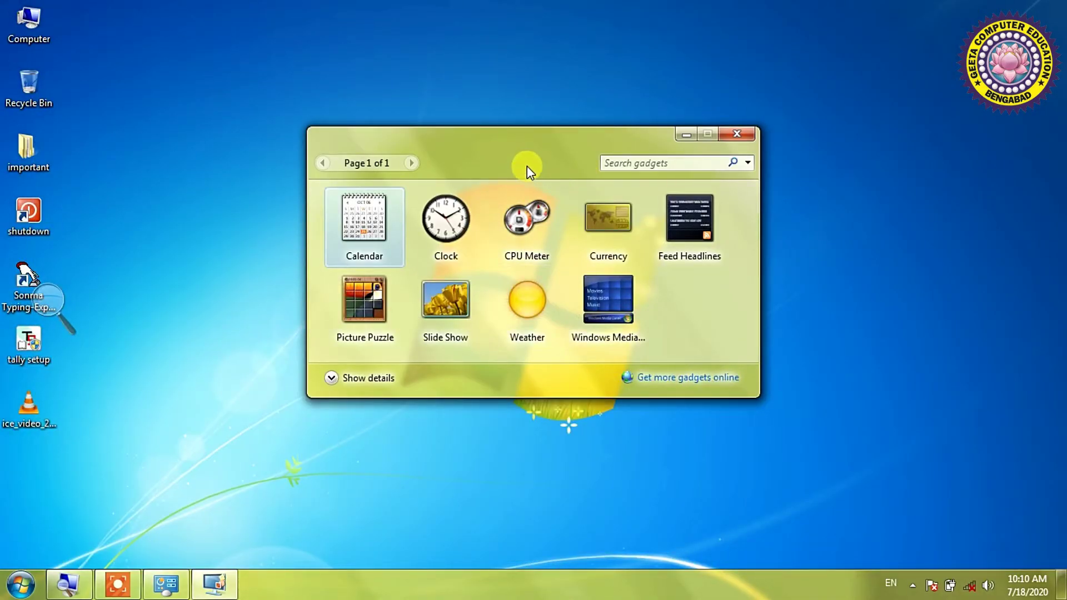
{"action": "right_click", "coordinate": [511, 114]}
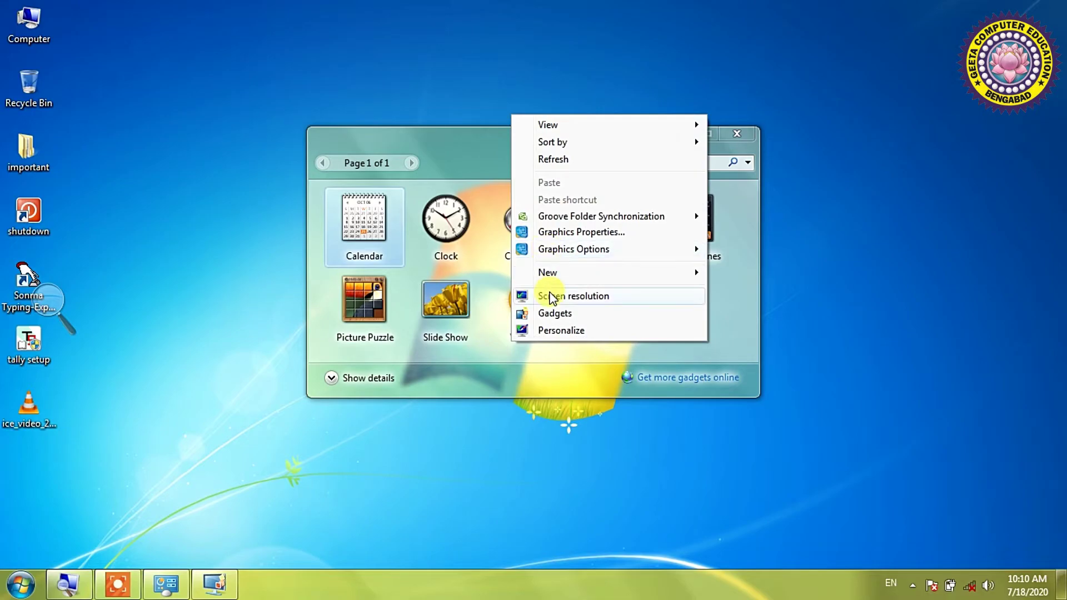
{"action": "left_click", "coordinate": [491, 156]}
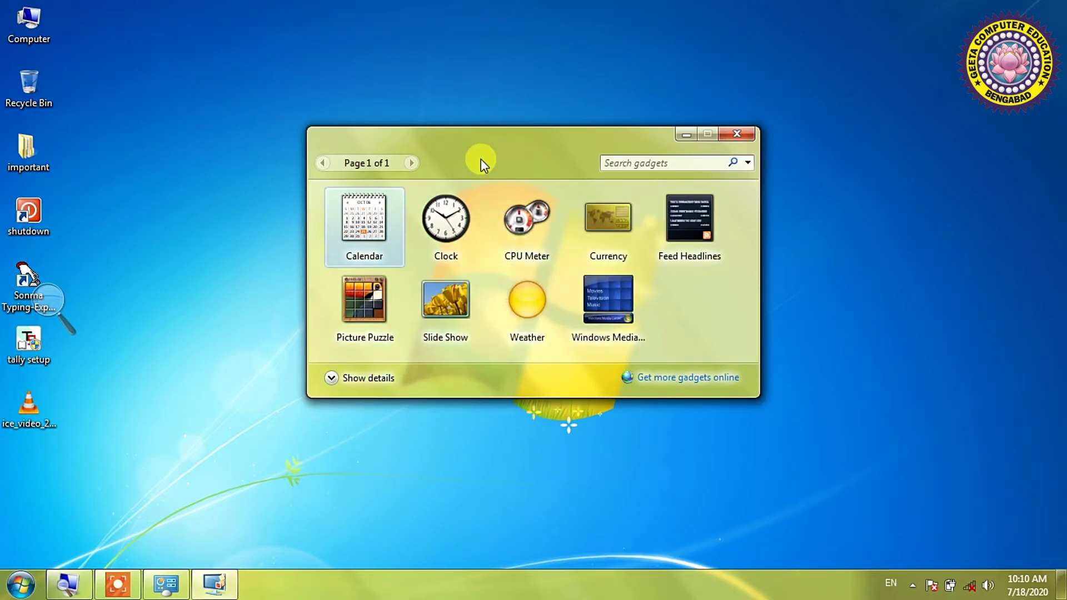
{"action": "right_click", "coordinate": [367, 224]}
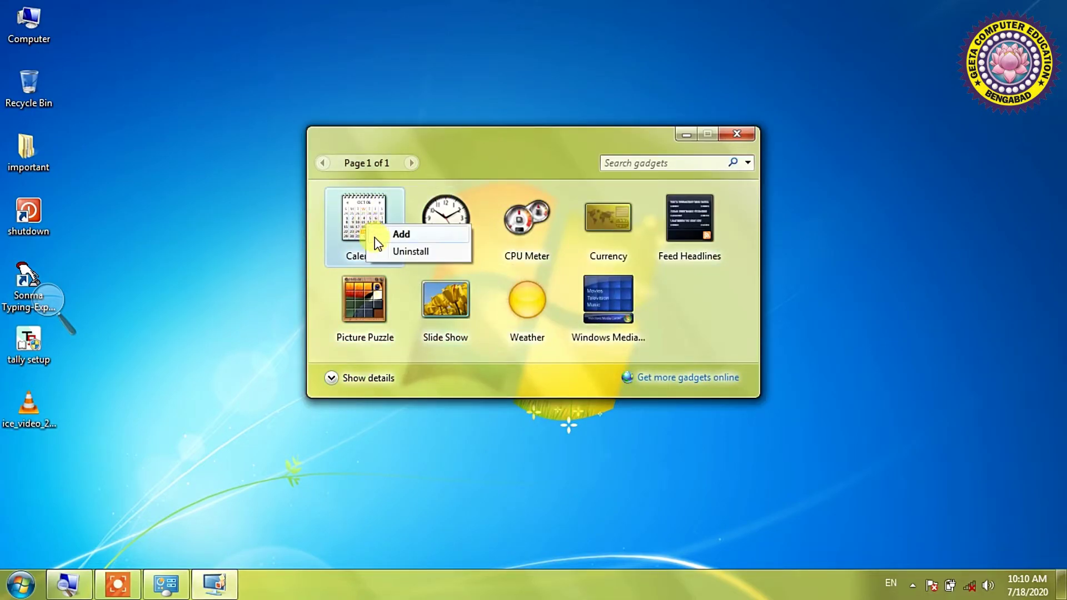
{"action": "left_click", "coordinate": [375, 238]}
{"action": "left_click_drag", "start_coordinate": [688, 158], "coordinate": [876, 166]}
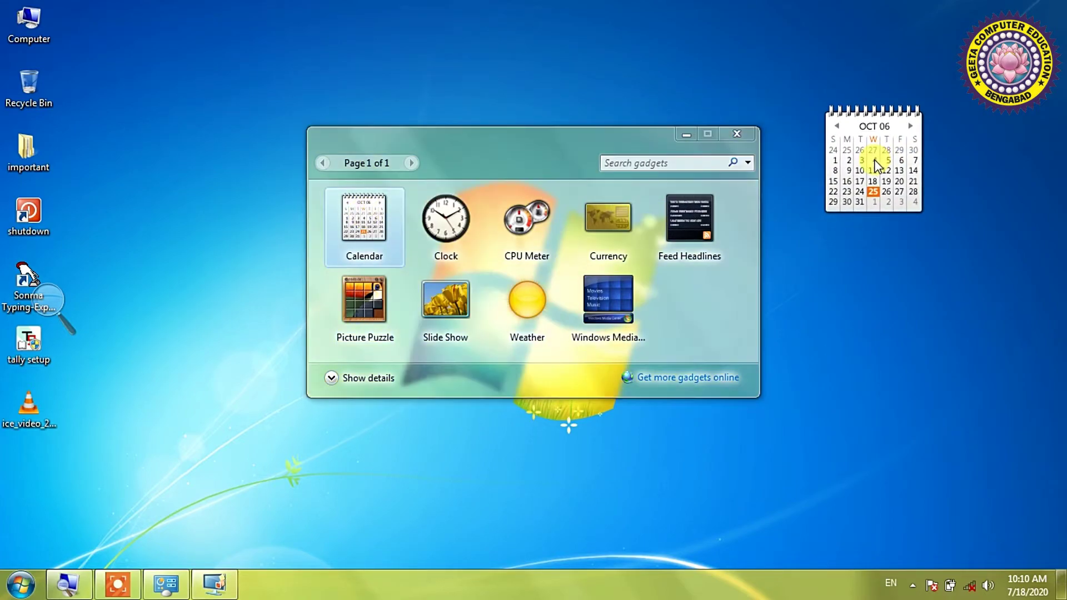
- Add the Clock gadget, remove both gadgets from the desktop, and close the gadget gallery
{"action": "left_click", "coordinate": [442, 229]}
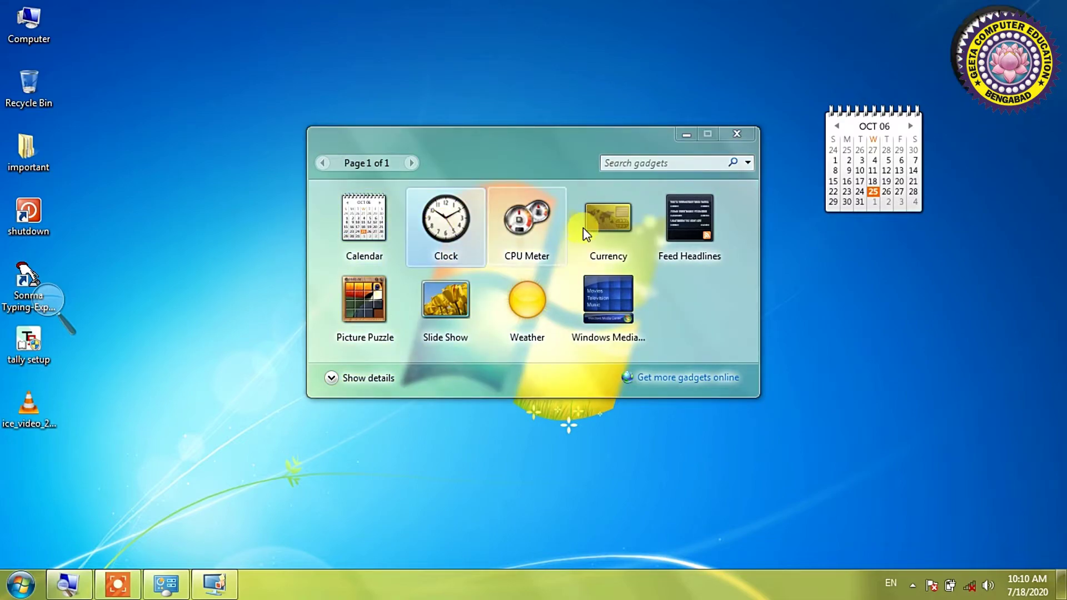
{"action": "left_click", "coordinate": [939, 116]}
{"action": "mouse_move", "coordinate": [1056, 17]}
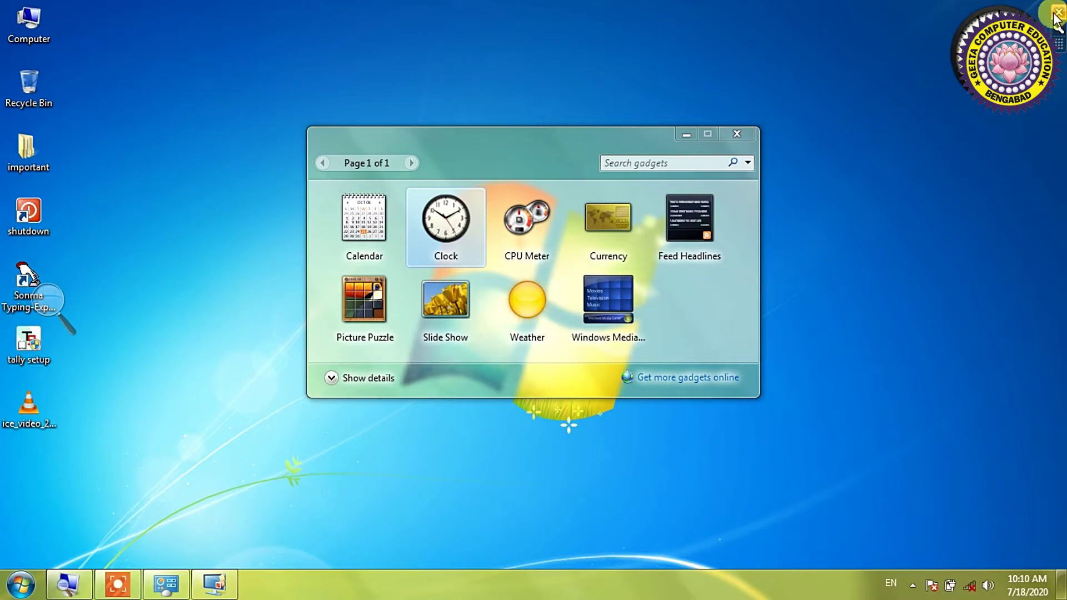
{"action": "left_click", "coordinate": [740, 139]}
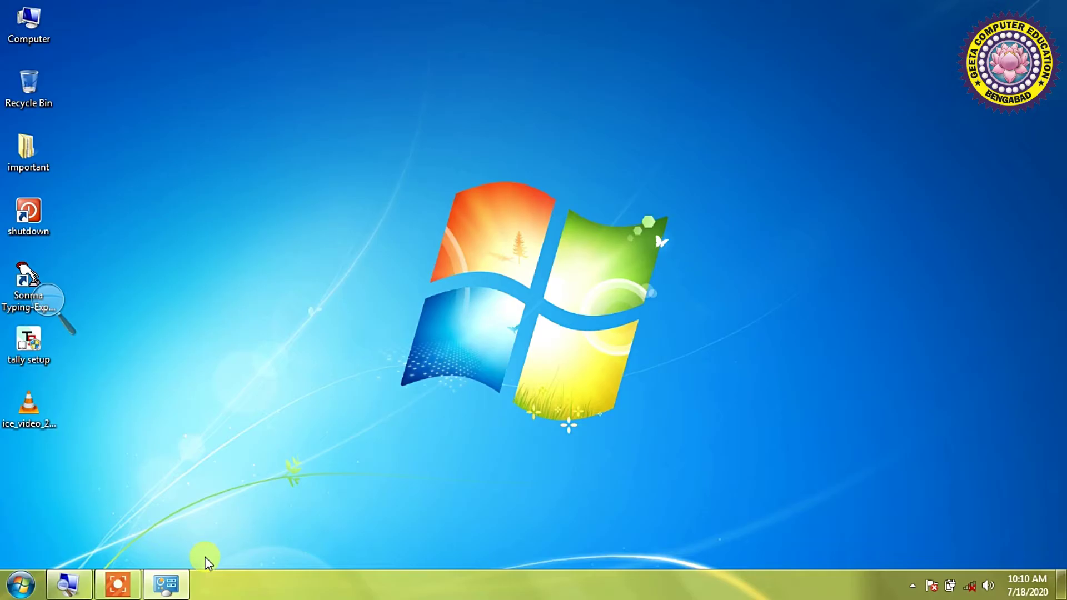
- Return to Control Panel, open Devices and Printers, and examine the details of the HP-PC device and several installed printers
{"action": "left_click", "coordinate": [161, 589]}
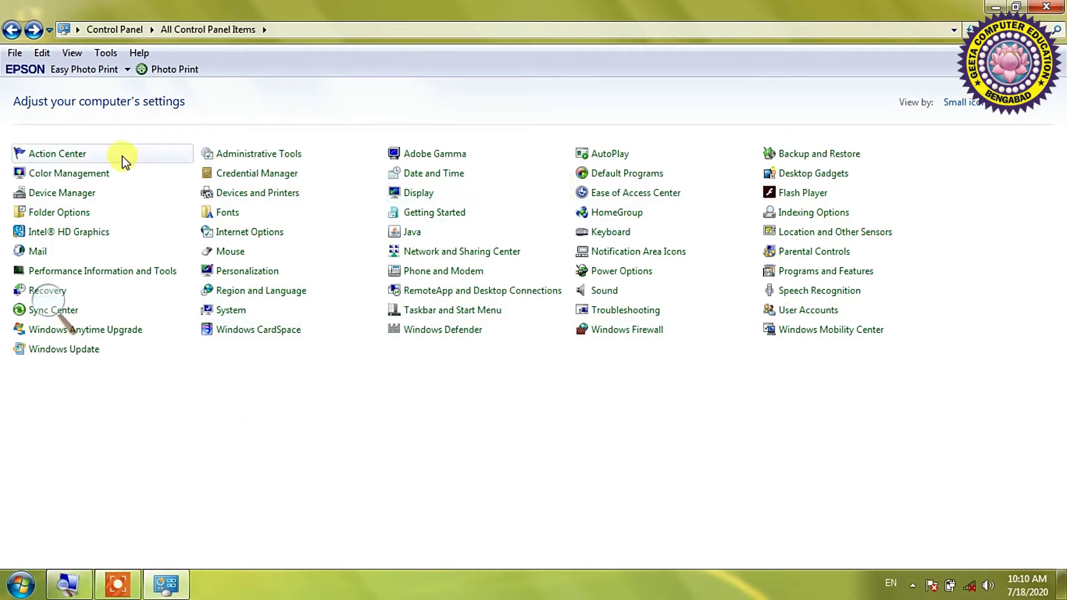
{"action": "left_click", "coordinate": [234, 198]}
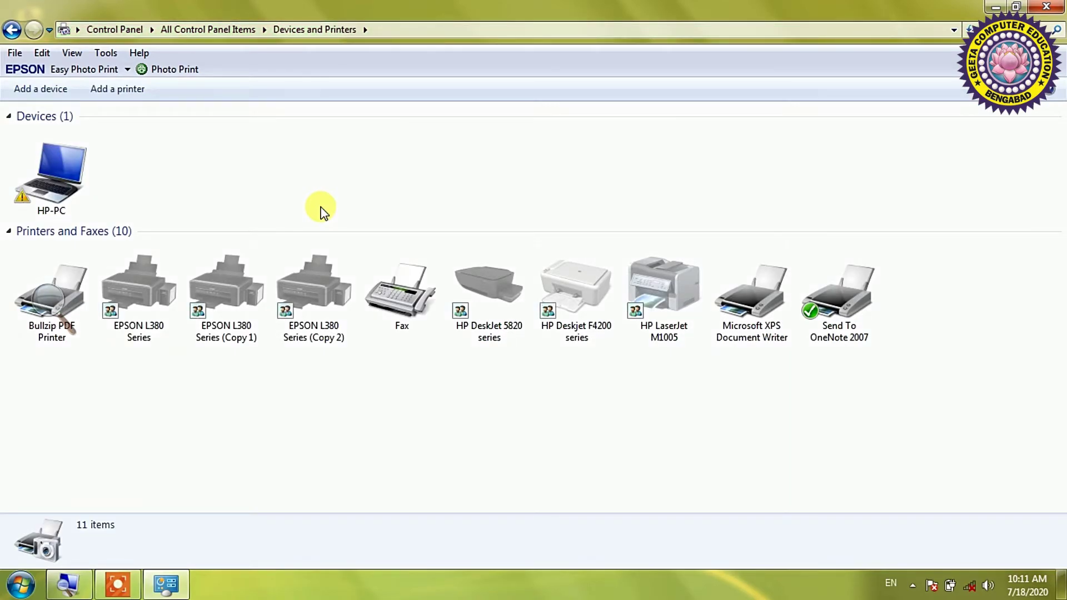
{"action": "left_click", "coordinate": [63, 159]}
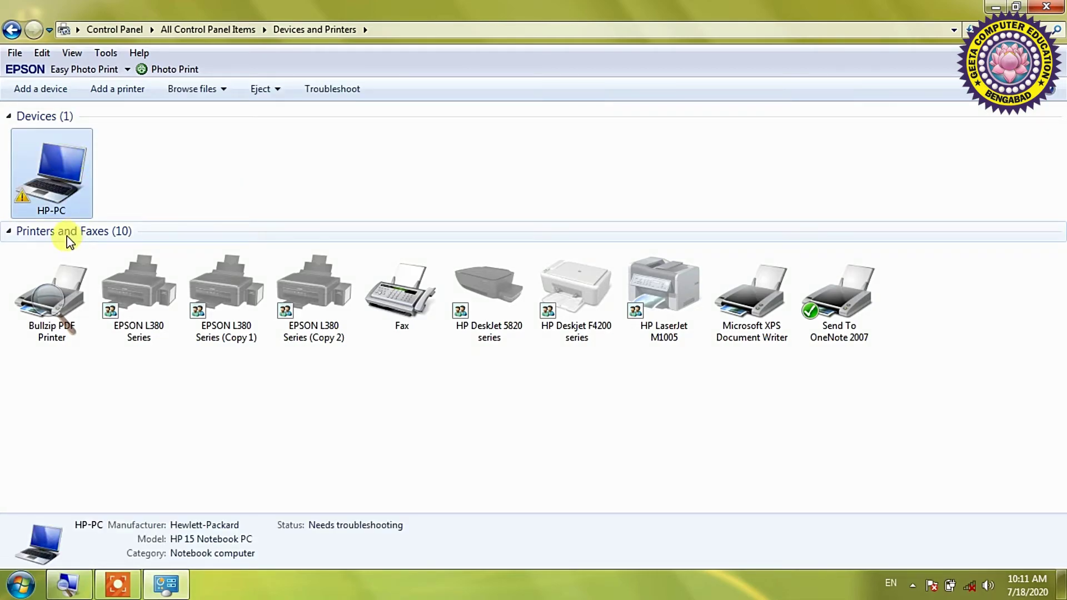
{"action": "left_click", "coordinate": [59, 286]}
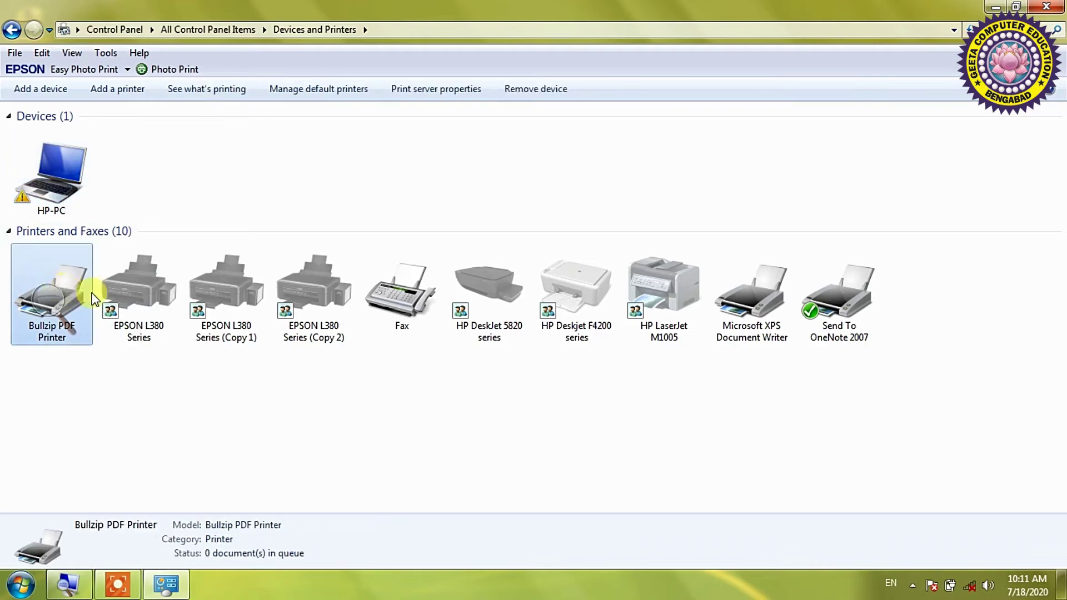
{"action": "left_click", "coordinate": [140, 322]}
{"action": "left_click", "coordinate": [197, 321]}
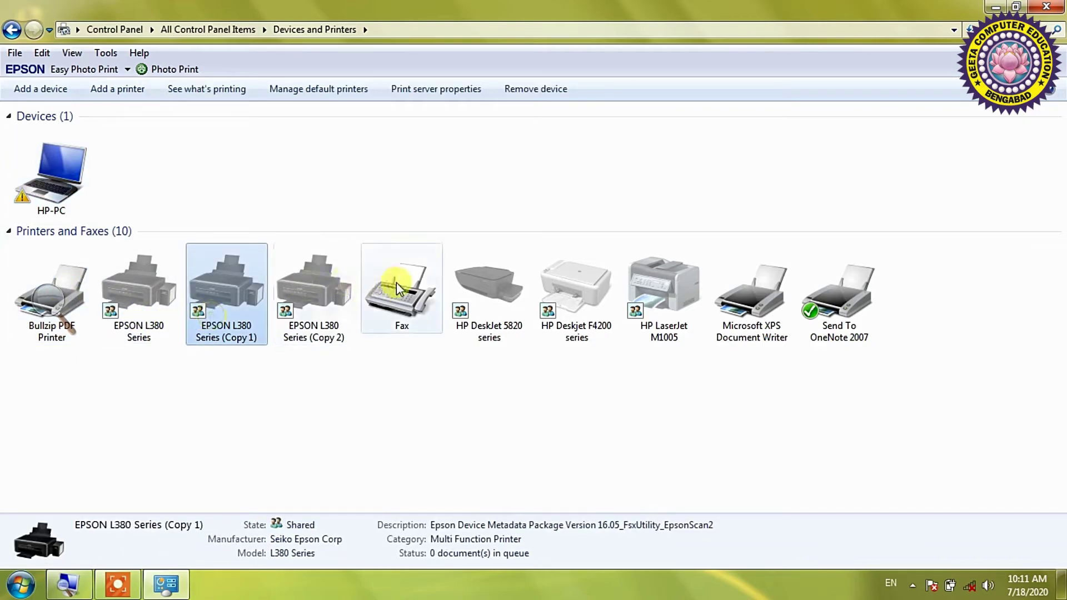
{"action": "left_click", "coordinate": [843, 320]}
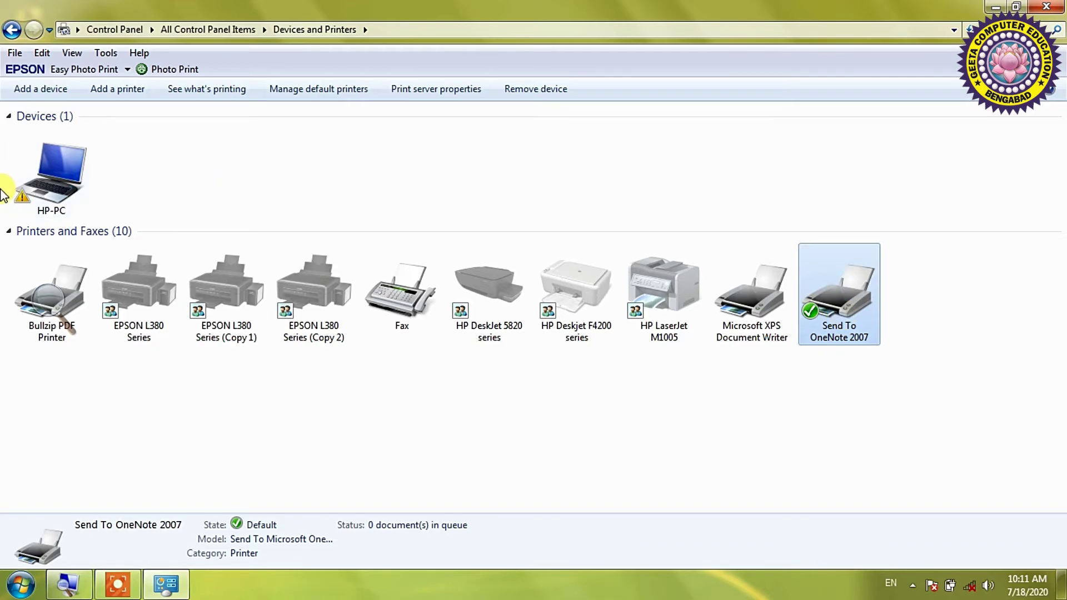
- Review the options offered for Bullzip PDF Printer and Fax, including setting a default printer, and return to All Control Panel Items
{"action": "left_click", "coordinate": [54, 281]}
{"action": "right_click", "coordinate": [54, 282]}
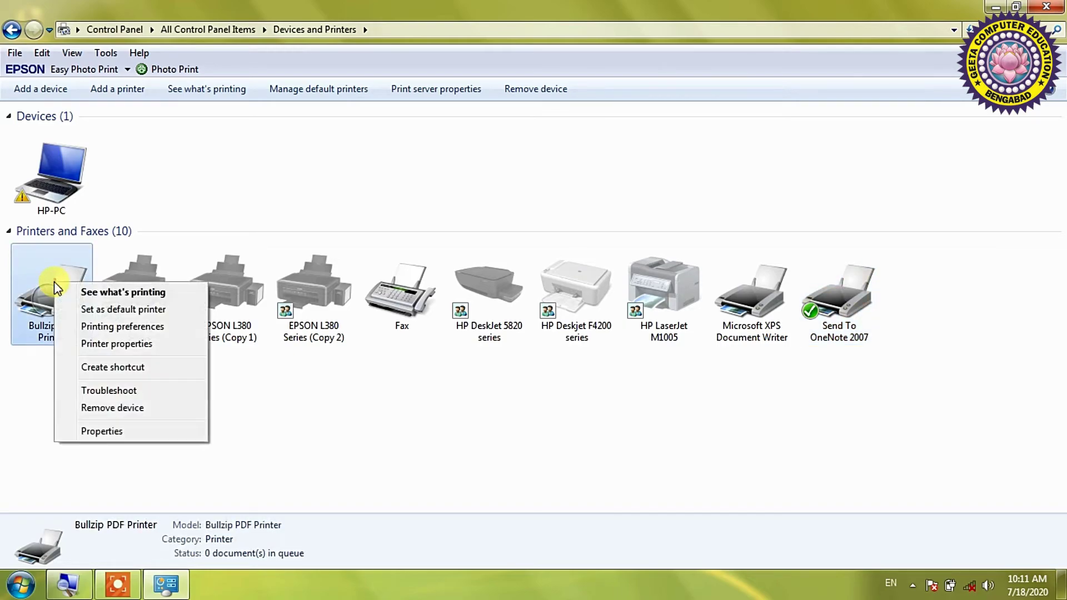
{"action": "left_click", "coordinate": [91, 310]}
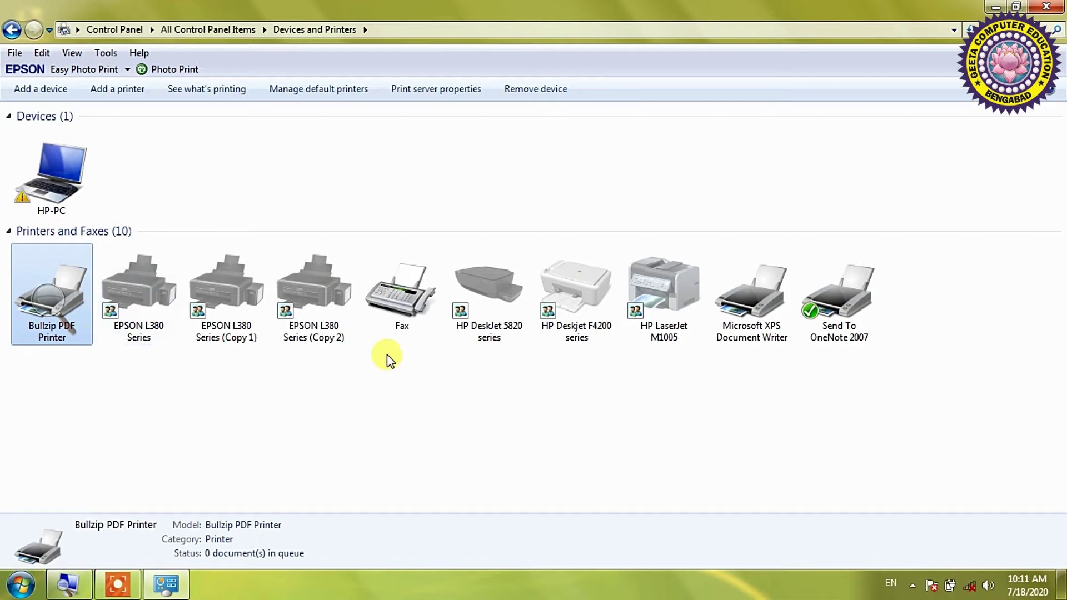
{"action": "left_click", "coordinate": [323, 283]}
{"action": "left_click", "coordinate": [369, 288]}
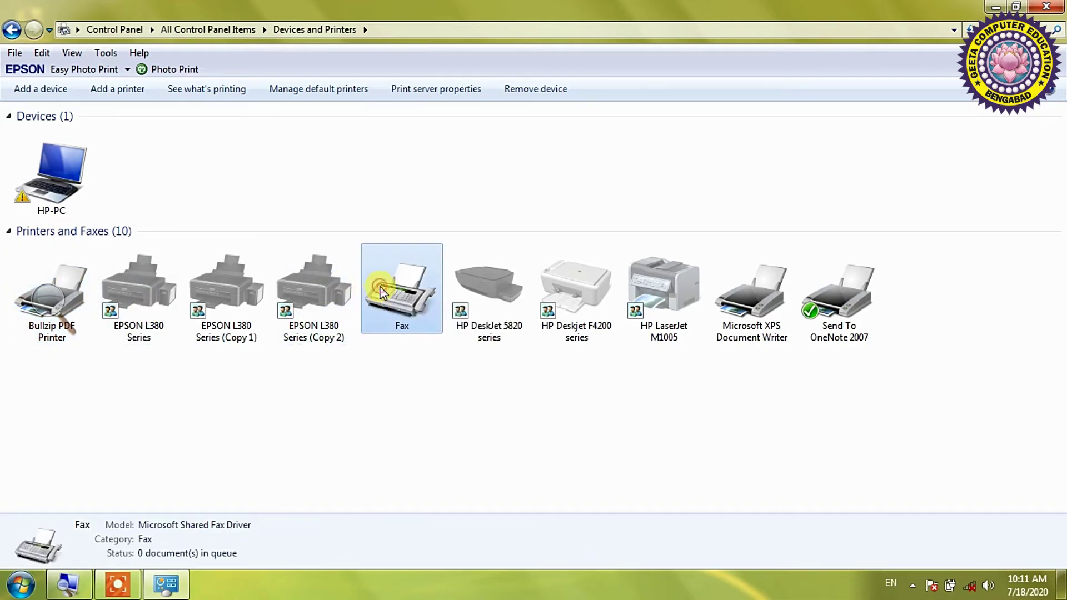
{"action": "right_click", "coordinate": [380, 286]}
{"action": "key", "text": "Escape"}
{"action": "left_click", "coordinate": [17, 29]}
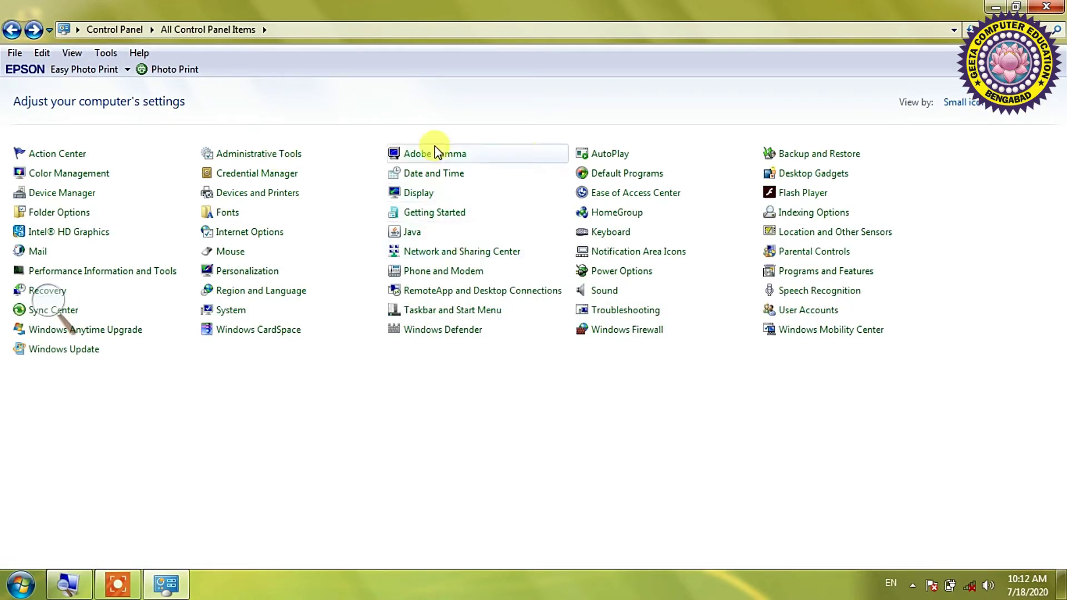
- Open the Display settings, apply the Medium - 125% text size, and dismiss the log-off prompt without logging off
{"action": "left_click", "coordinate": [417, 194]}
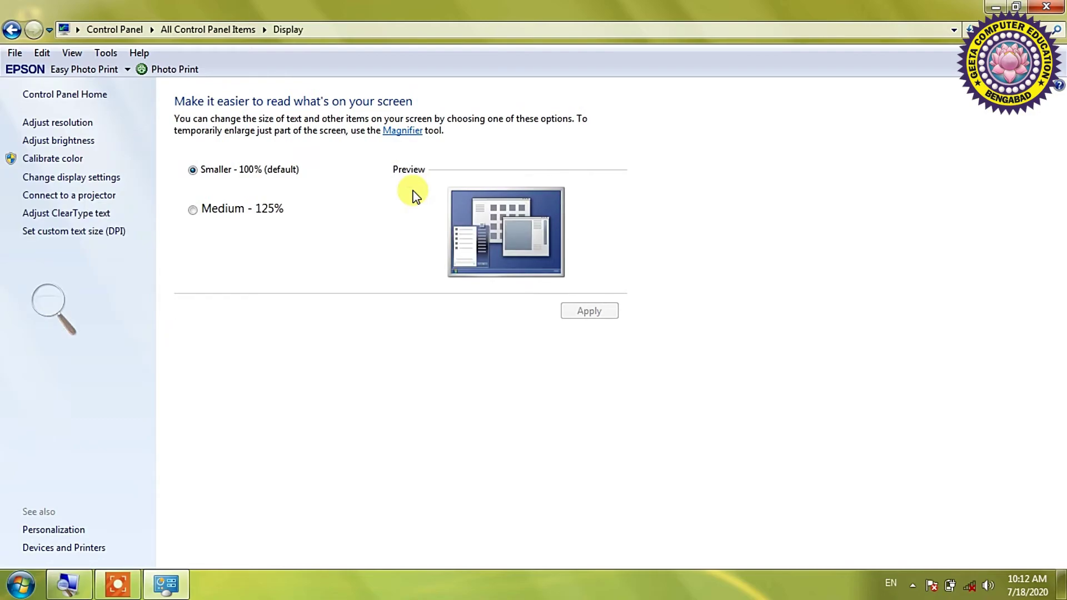
{"action": "left_click", "coordinate": [257, 211]}
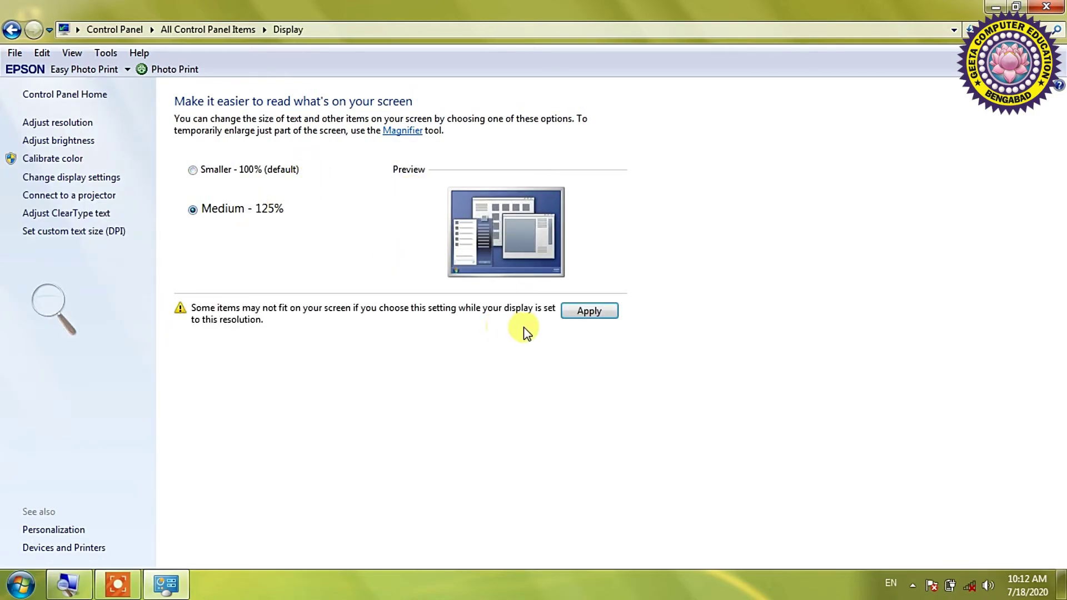
{"action": "left_click", "coordinate": [581, 311]}
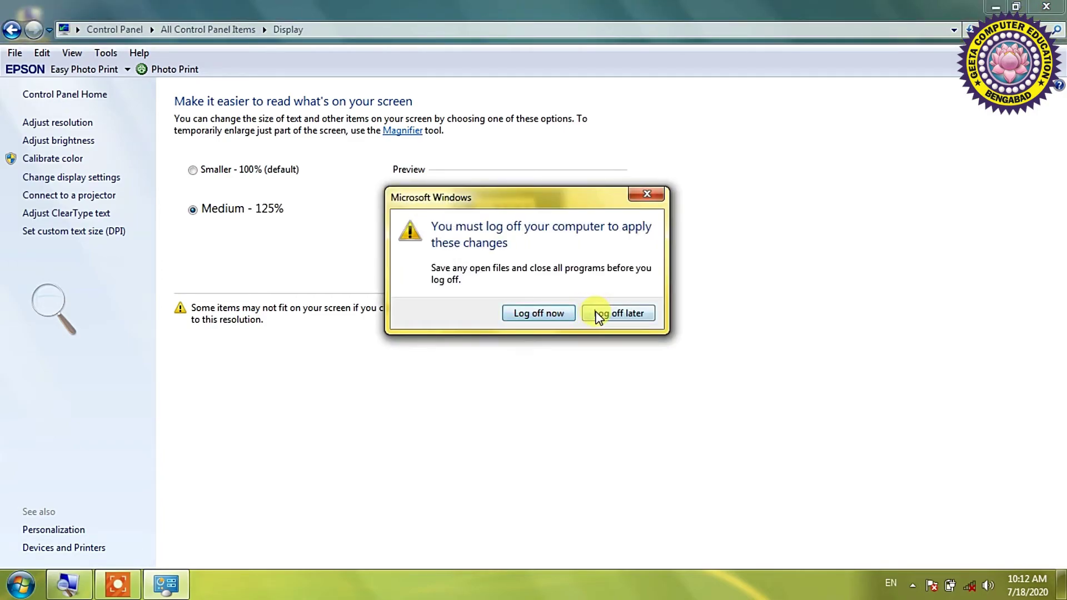
{"action": "left_click", "coordinate": [650, 196]}
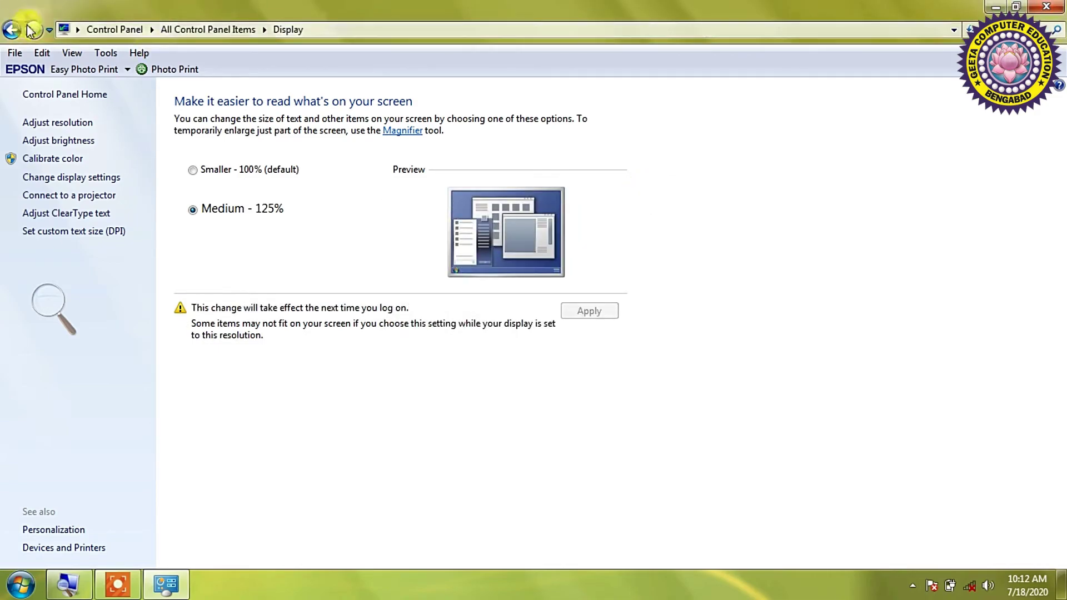
- Return to All Control Panel Items and open the Fonts folder
{"action": "left_click", "coordinate": [12, 31]}
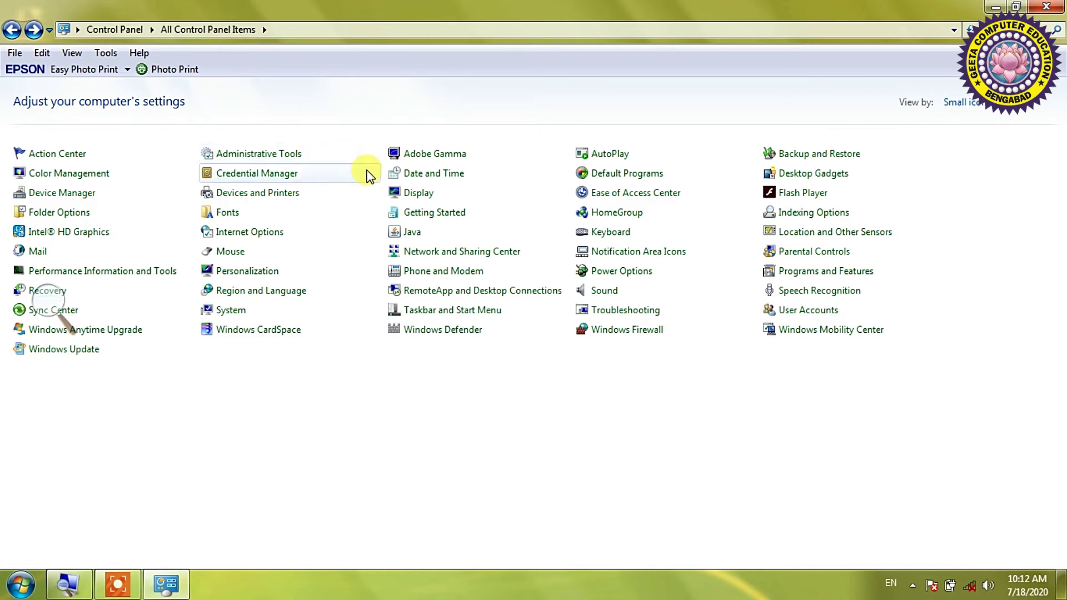
{"action": "left_click", "coordinate": [213, 215]}
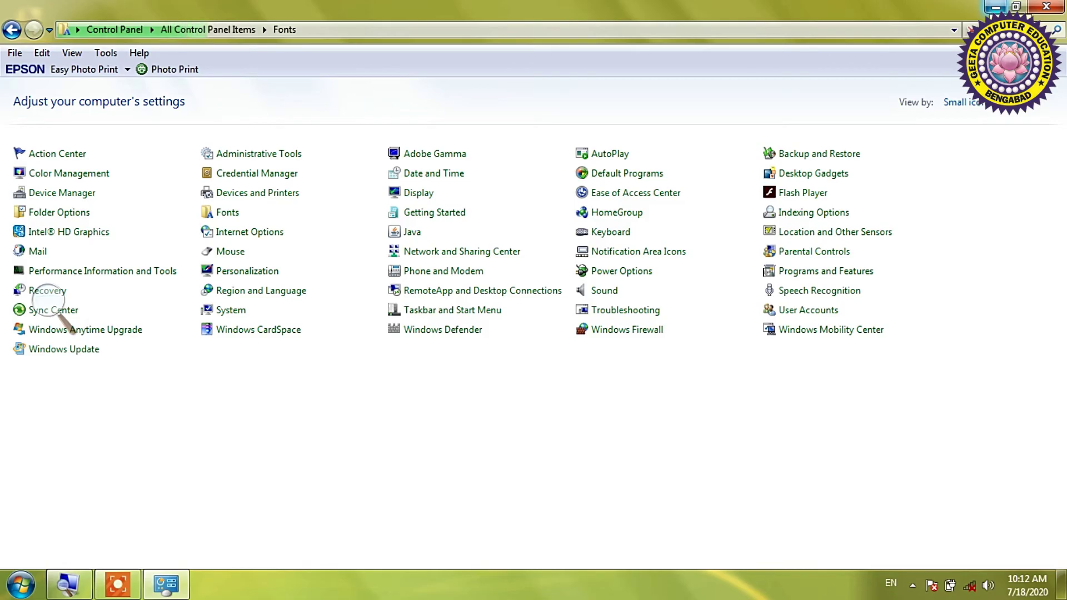
{"action": "left_click", "coordinate": [996, 7]}
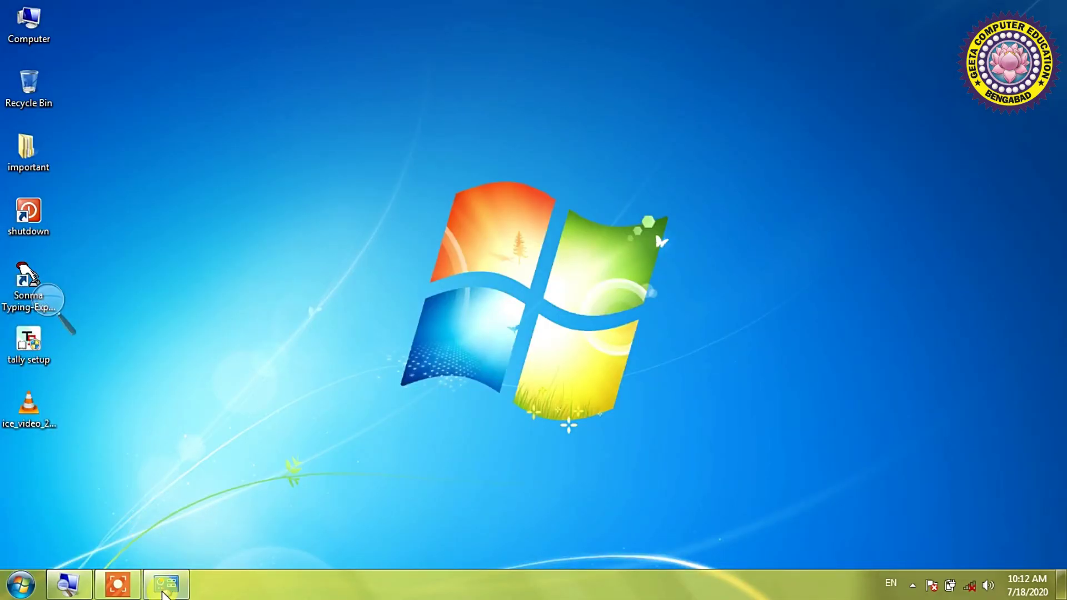
{"action": "left_click", "coordinate": [165, 584]}
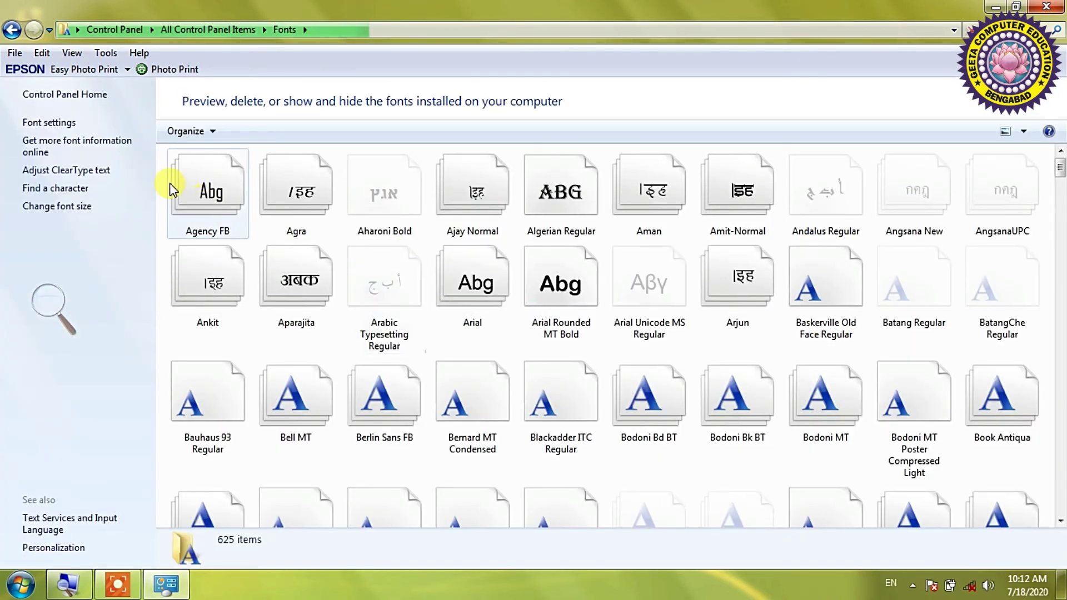
- Examine the details of Agency FB and the installed fonts through the end of the list, and close Control Panel
{"action": "left_click", "coordinate": [186, 191]}
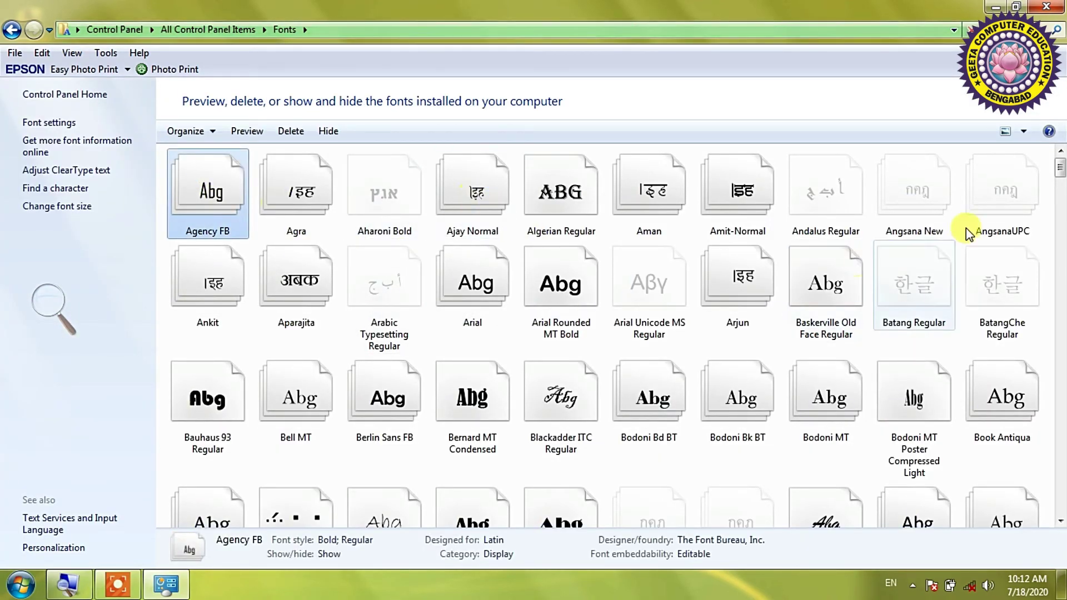
{"action": "left_click_drag", "start_coordinate": [1060, 174], "coordinate": [1060, 507]}
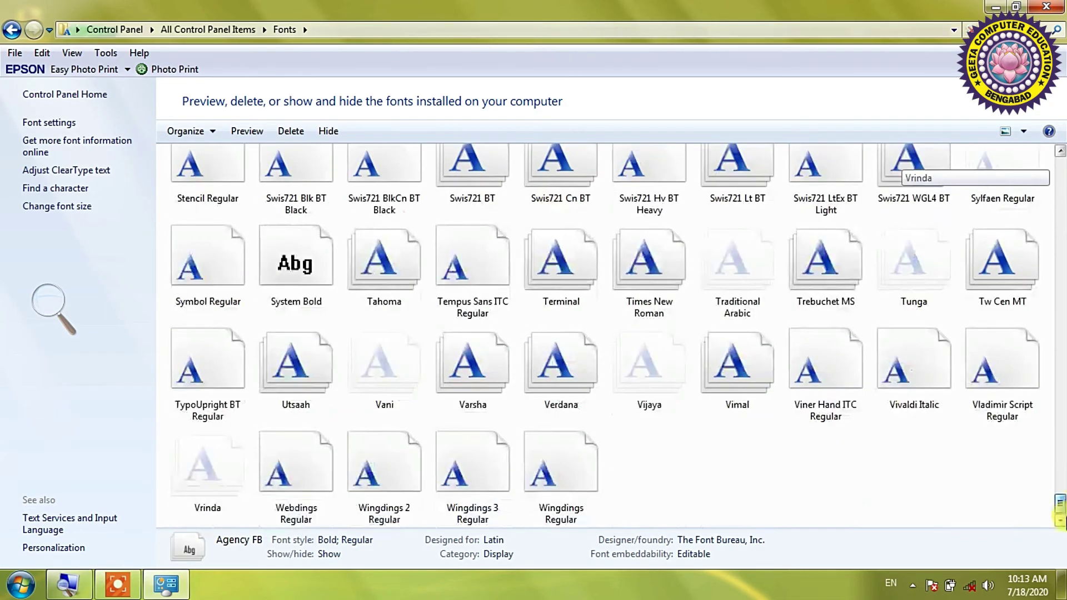
{"action": "left_click", "coordinate": [806, 478]}
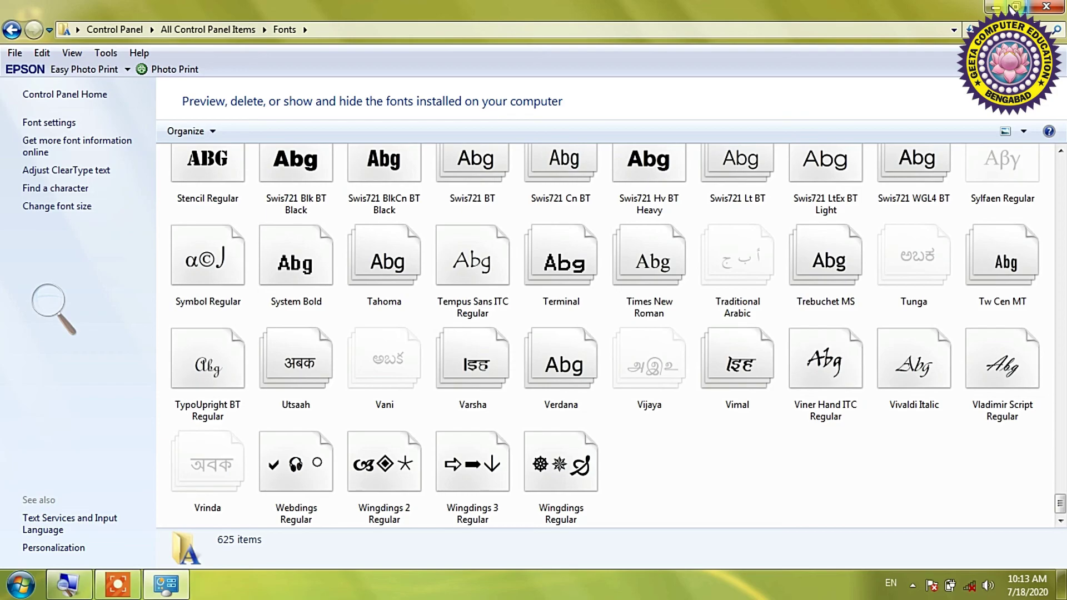
{"action": "key", "text": "BackSpace"}
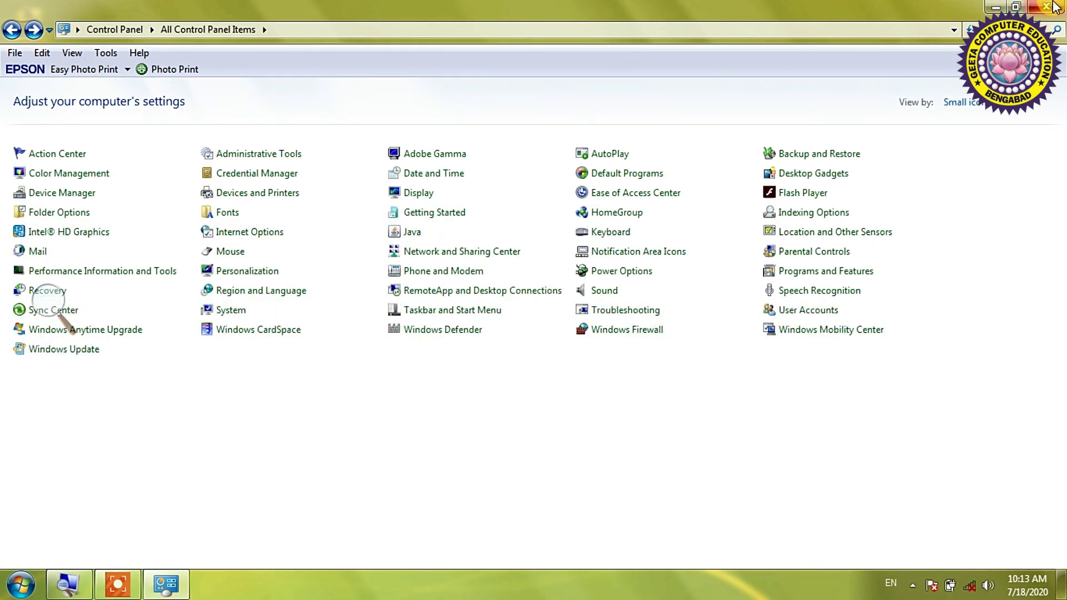
{"action": "left_click", "coordinate": [1056, 7]}
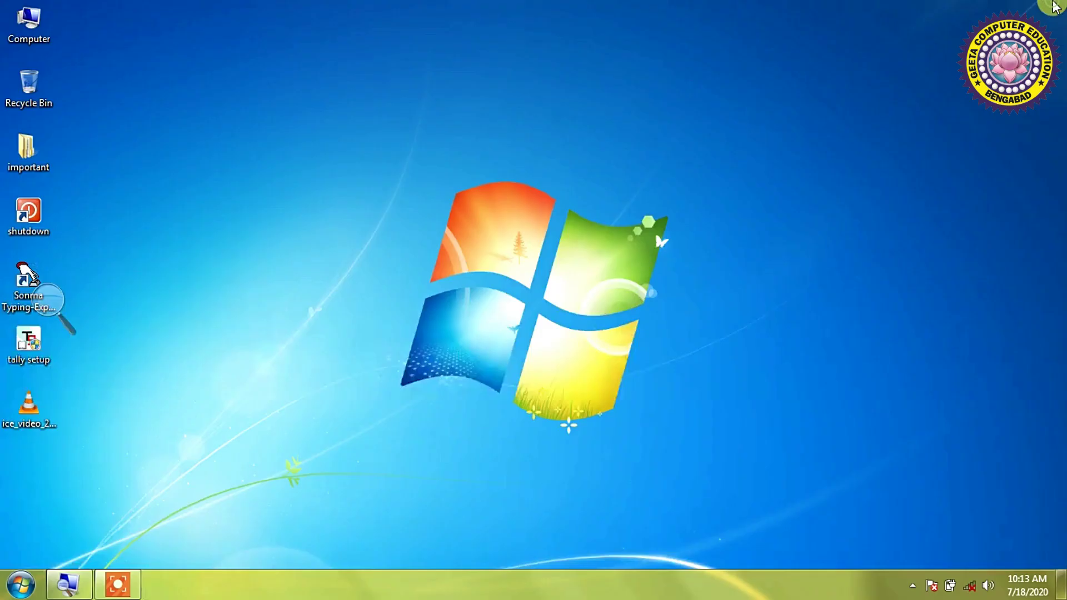